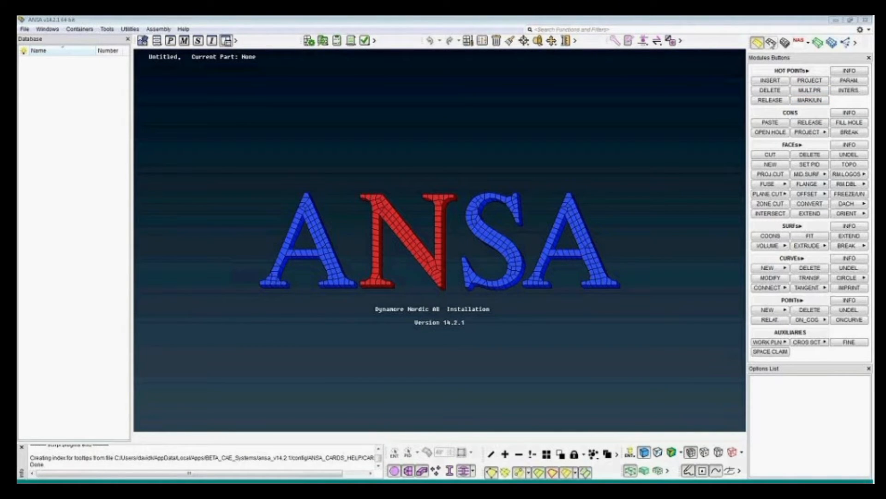
Look through the shell-mesh and volume-mesh modules, and set the solver deck to LS-DYNA
click(770, 43)
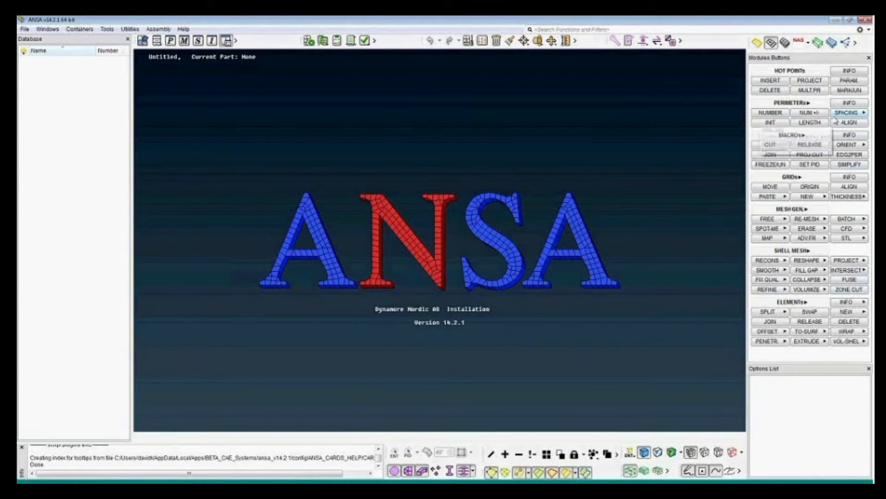
click(785, 43)
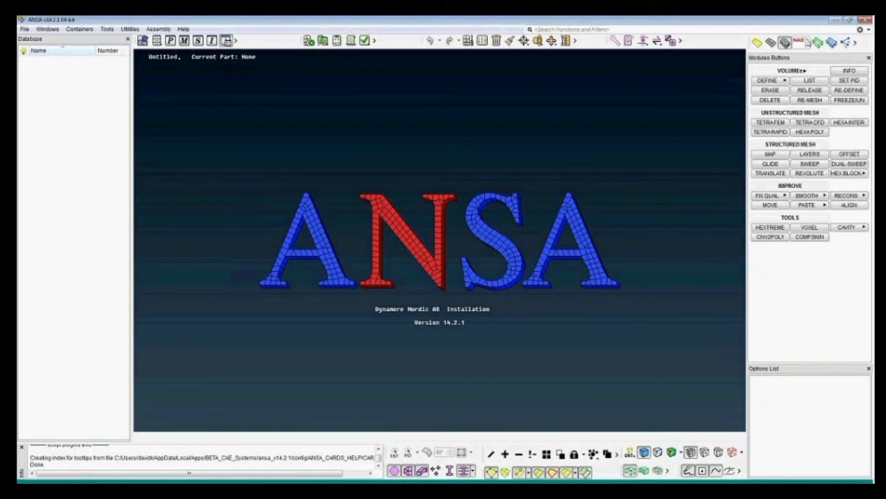
click(809, 42)
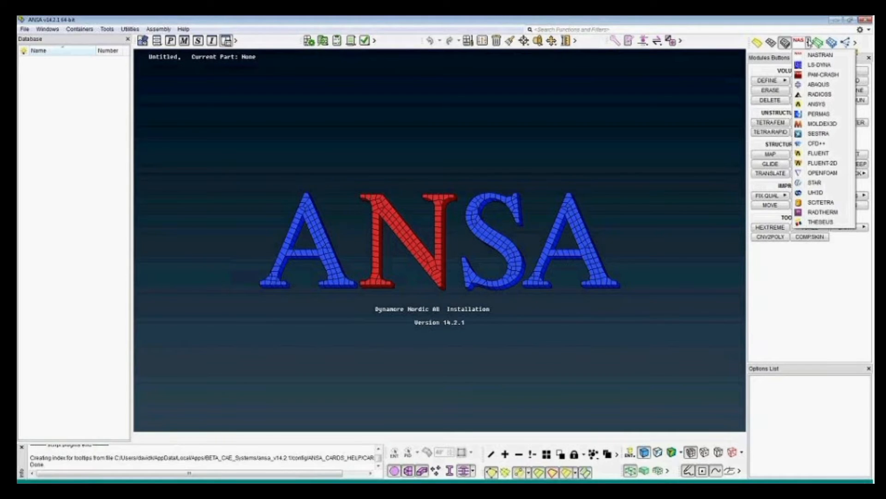
click(821, 66)
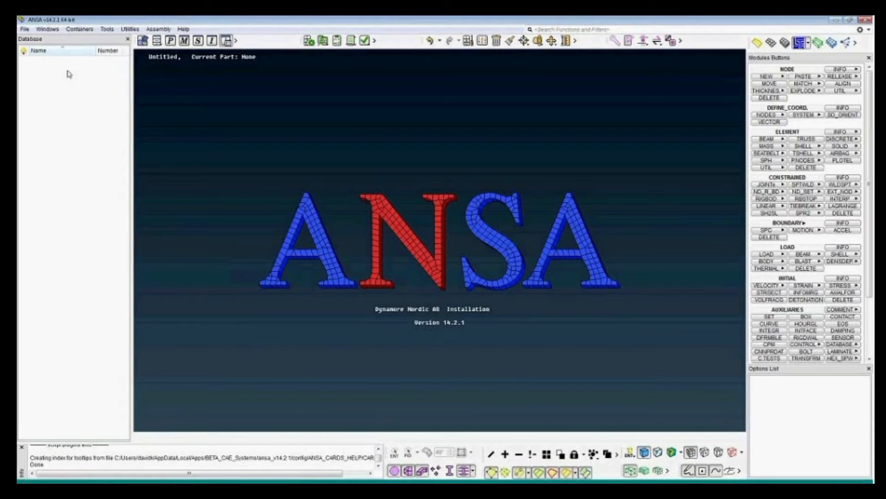
Examine the mouse, resolution, tolerance and translator settings, then accept and close the settings
click(47, 29)
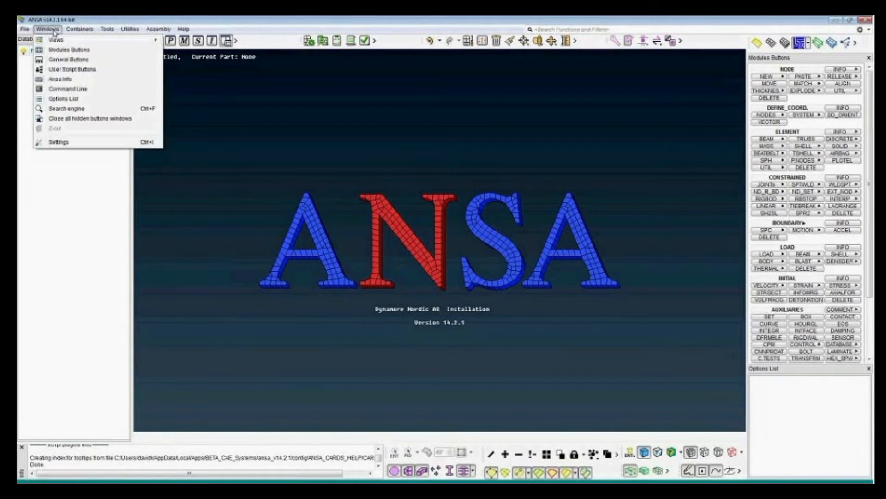
click(59, 142)
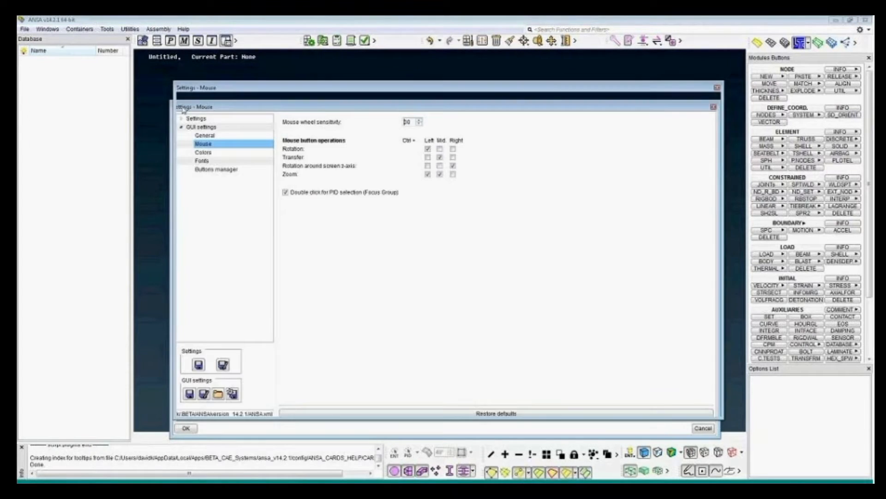
drag(261, 108, 266, 88)
click(185, 100)
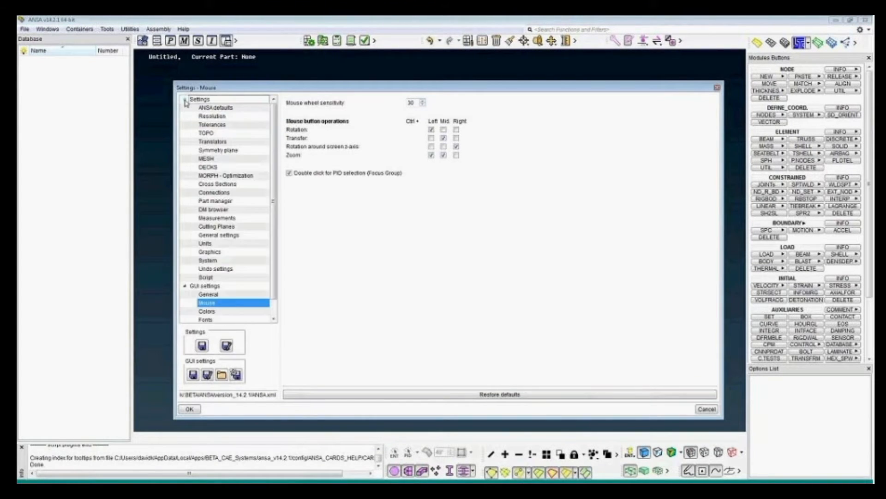
click(213, 116)
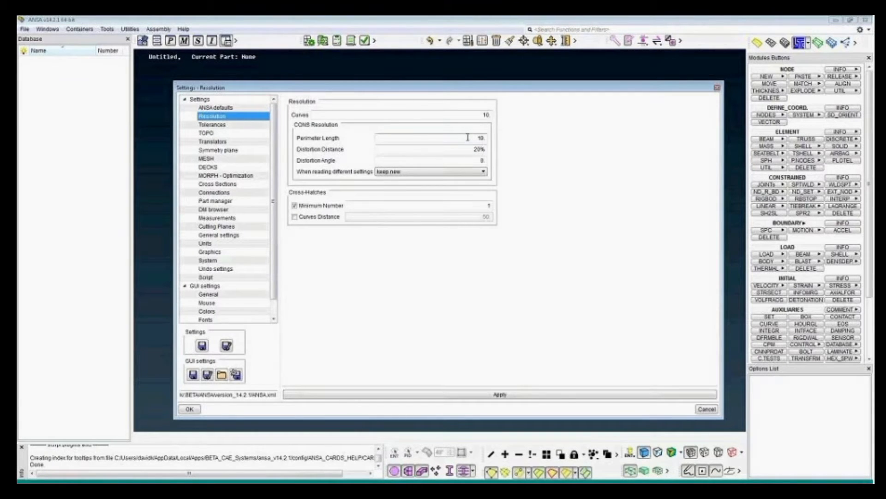
click(214, 126)
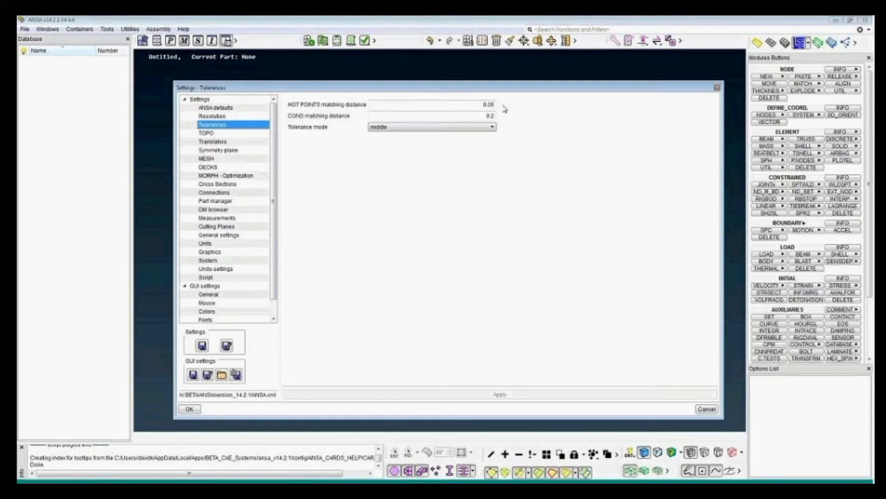
click(231, 143)
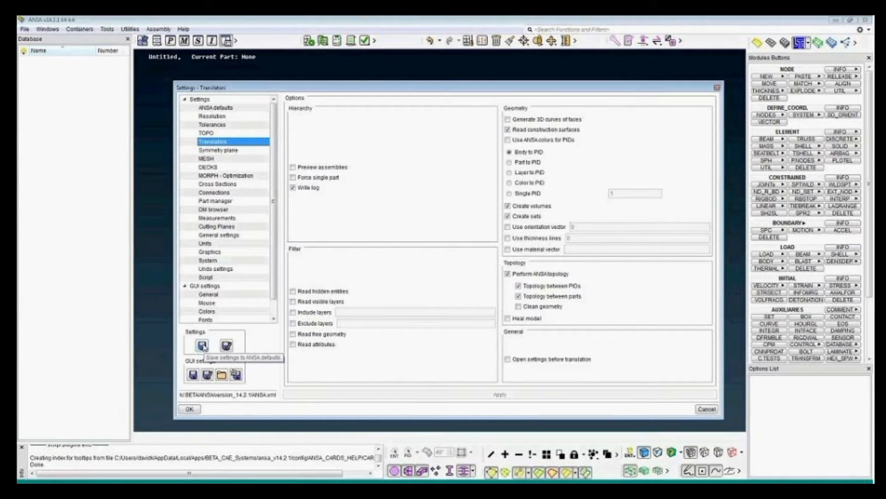
click(191, 409)
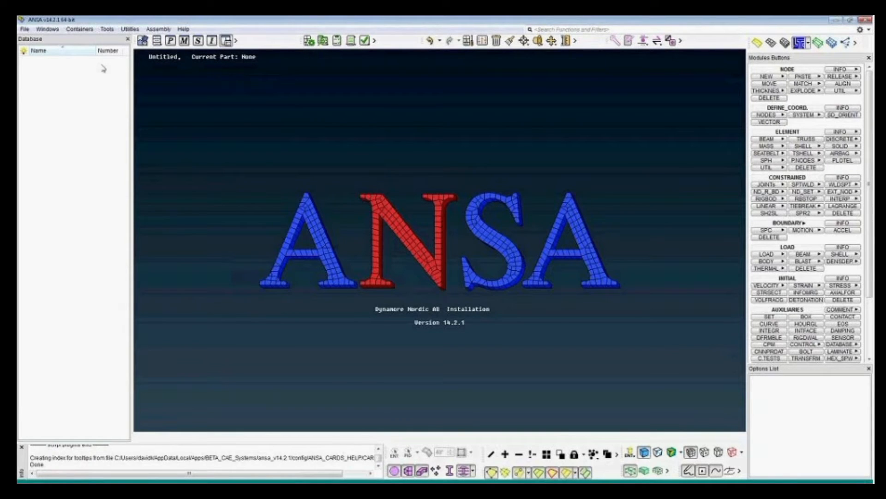
Open the geometry file 1_geometry_intro.igs and show it in the topology module
click(25, 29)
click(40, 39)
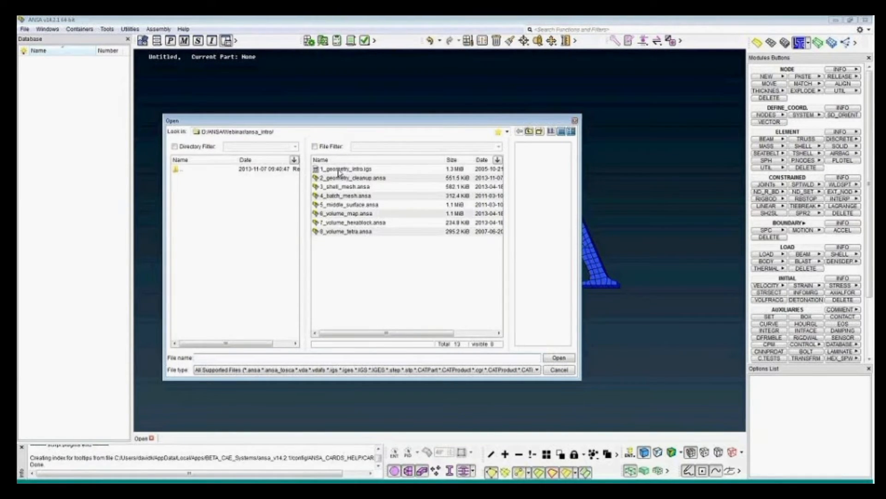
double_click(340, 169)
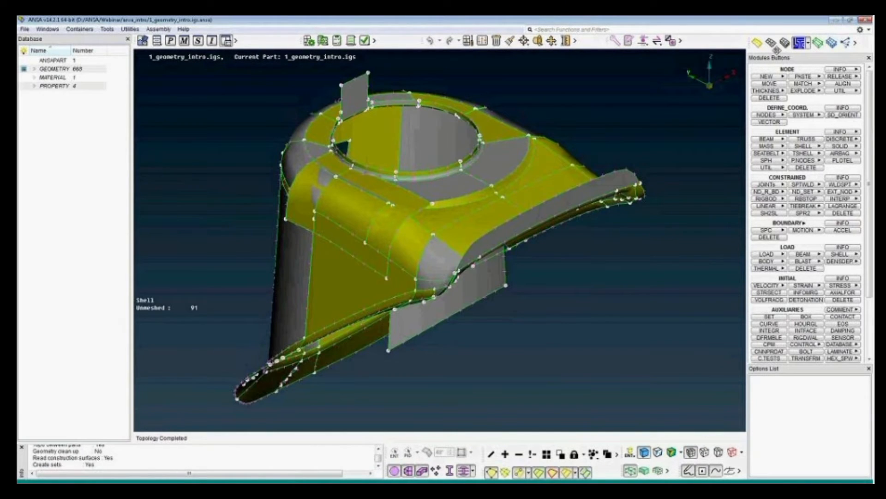
click(757, 43)
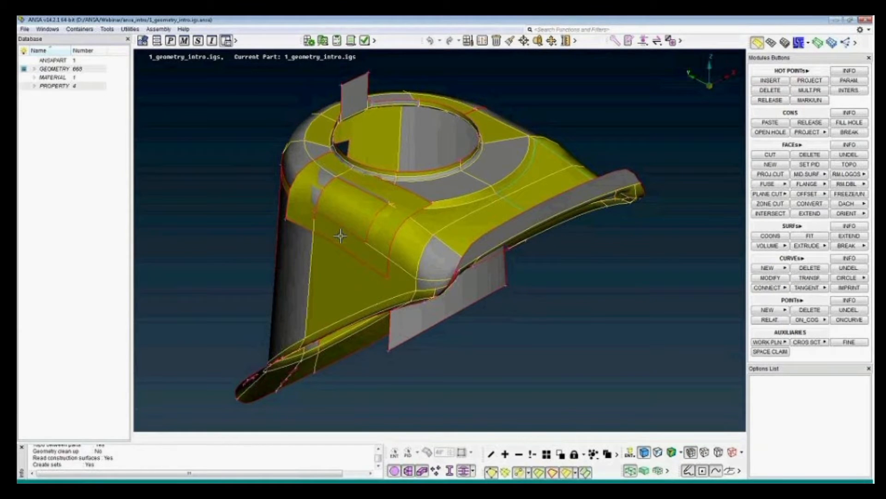
Examine the two small holes on the rounded flange in both the topology and shell-mesh modules
ctrl+drag(327, 301, 390, 321)
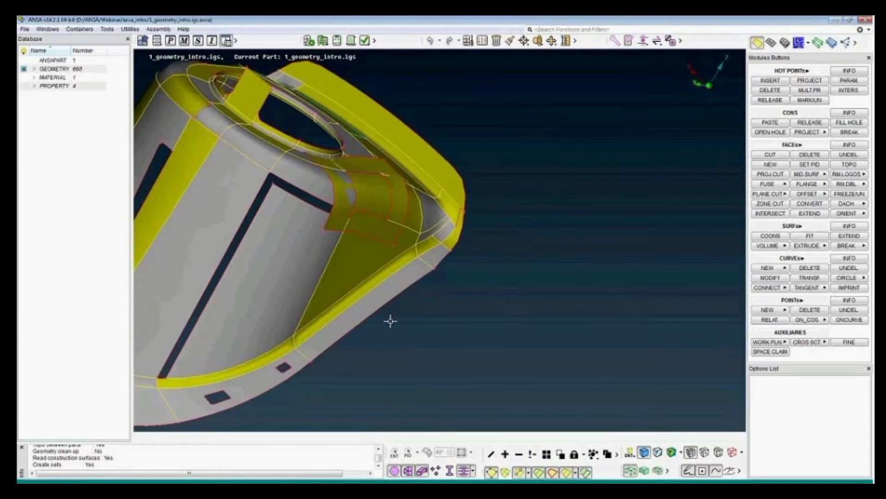
ctrl+middle_drag(263, 190, 393, 210)
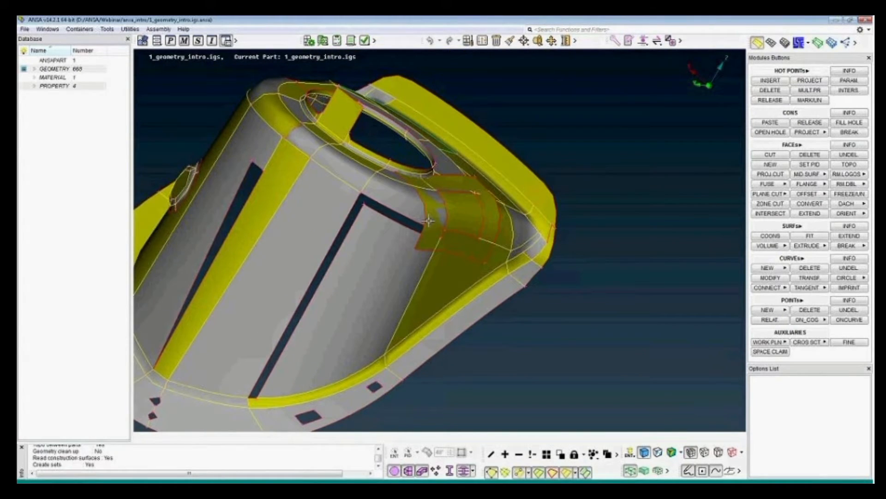
ctrl+middle_drag(234, 351, 441, 238)
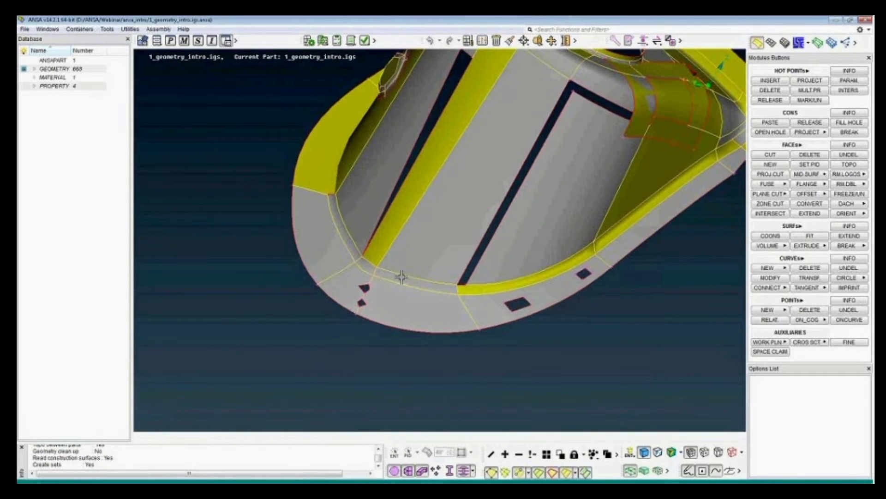
scroll(355, 294, up, 2)
scroll(354, 294, up, 3)
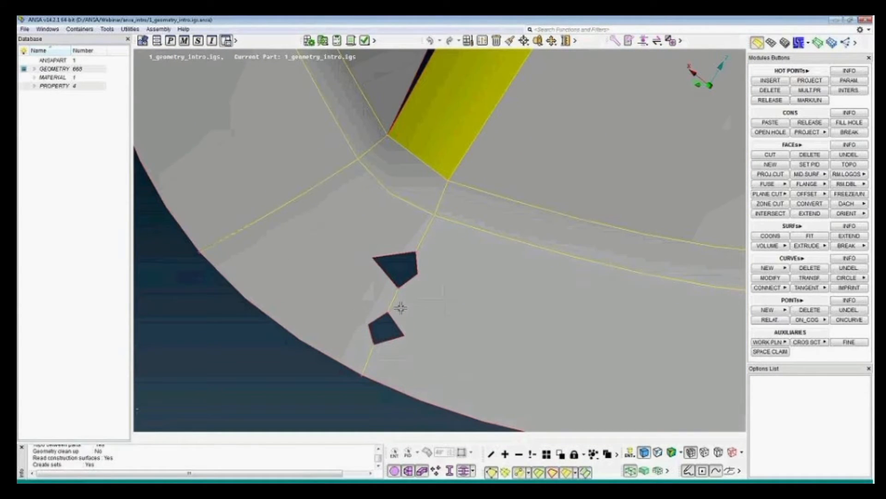
click(771, 43)
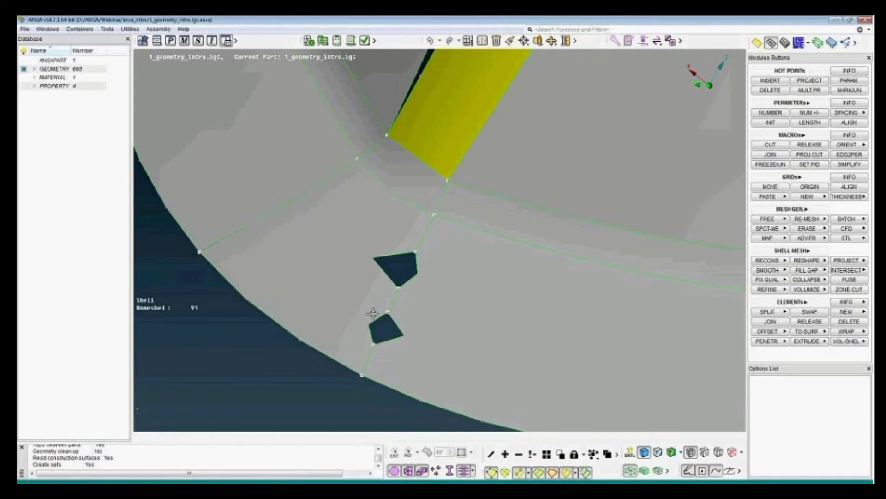
click(758, 43)
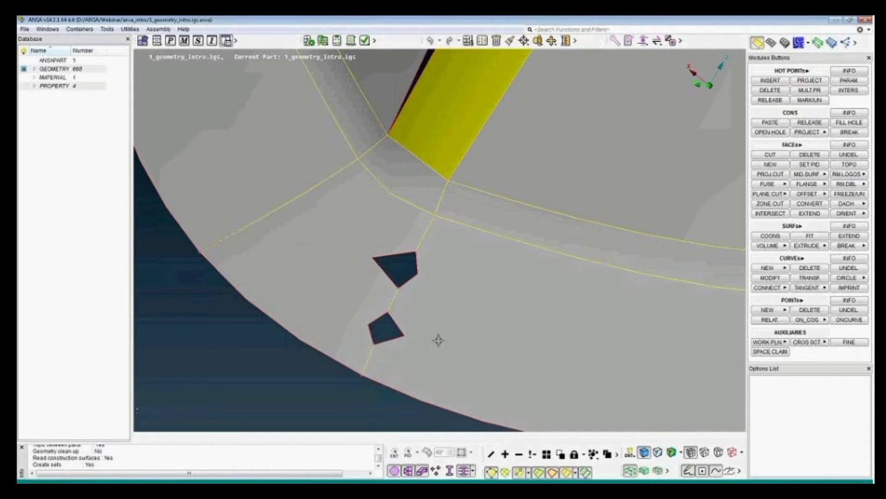
Use FINE to refine the displayed resolution of the faces around the lower small hole on the rounded flange
click(849, 344)
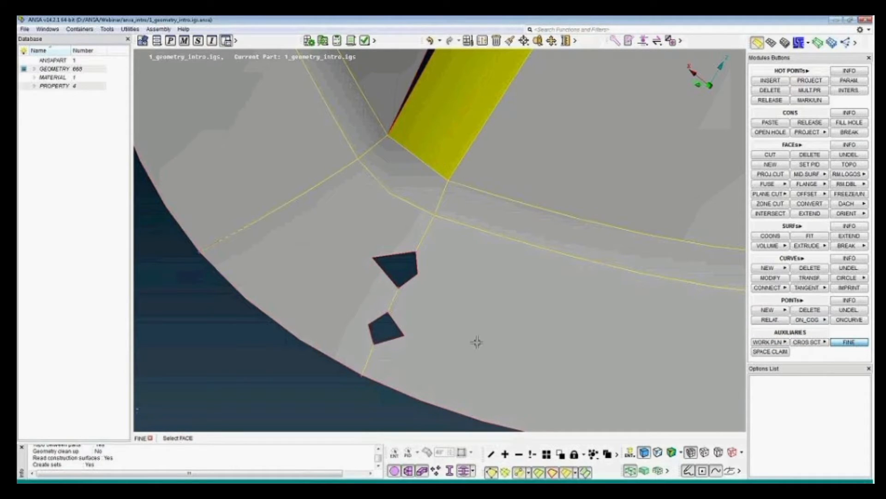
click(392, 321)
click(396, 321)
click(376, 318)
click(372, 326)
click(400, 338)
Examine the narrow gap between unconnected faces beside the large circular opening
scroll(388, 324, down, 10)
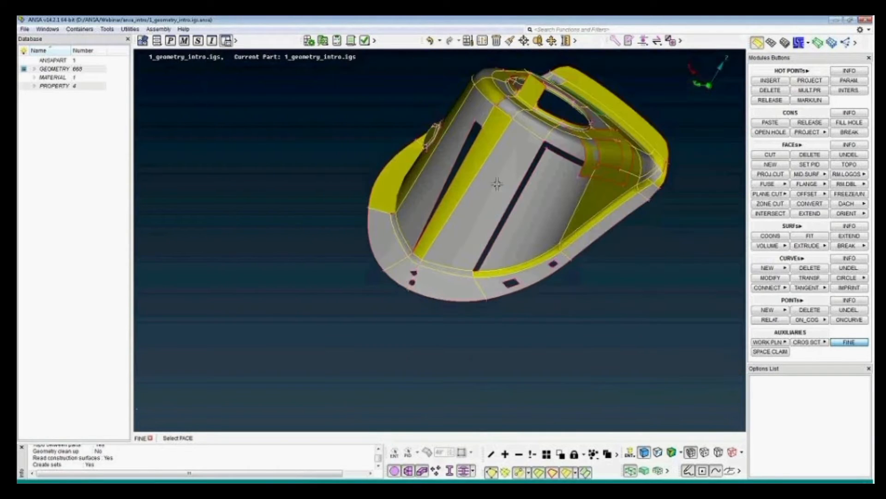
ctrl+middle_drag(497, 184, 433, 234)
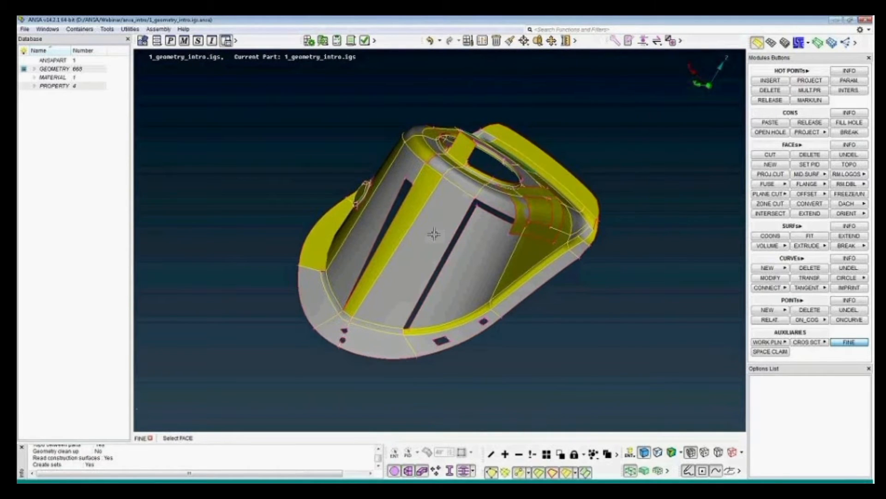
ctrl+drag(402, 145, 369, 226)
scroll(369, 227, up, 10)
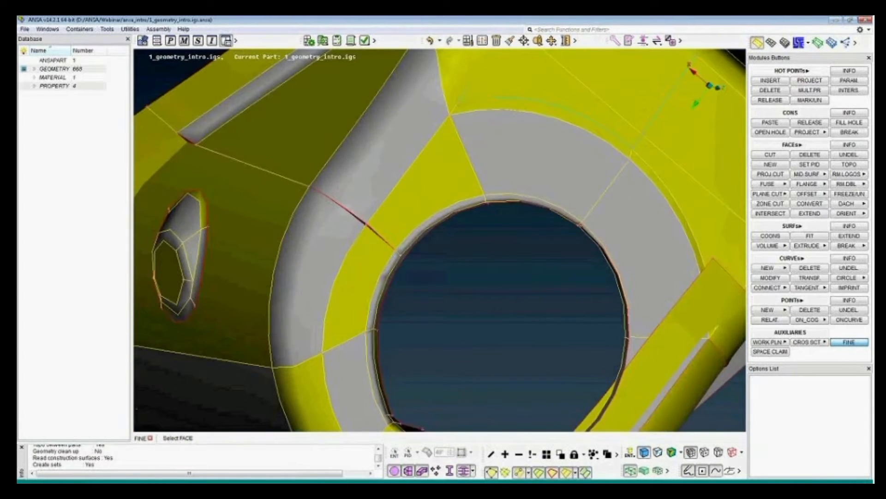
scroll(355, 227, up, 10)
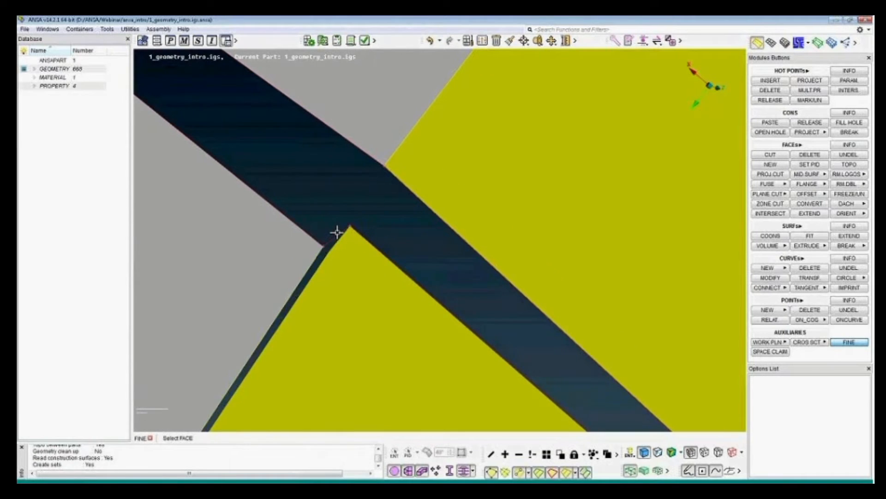
scroll(339, 234, down, 4)
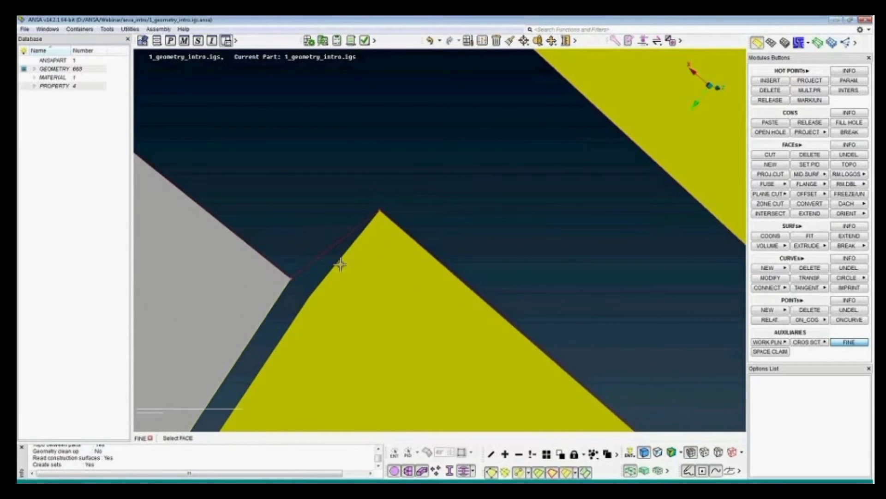
ctrl+middle_drag(338, 265, 380, 291)
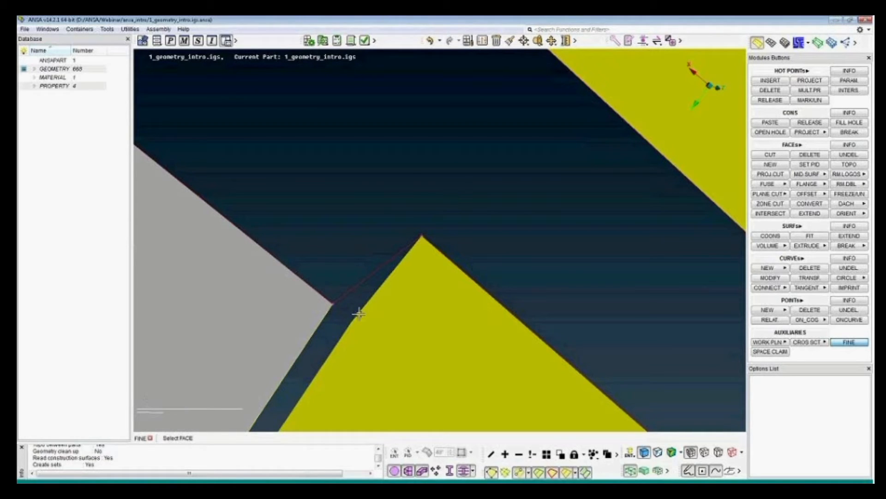
scroll(409, 173, up, 5)
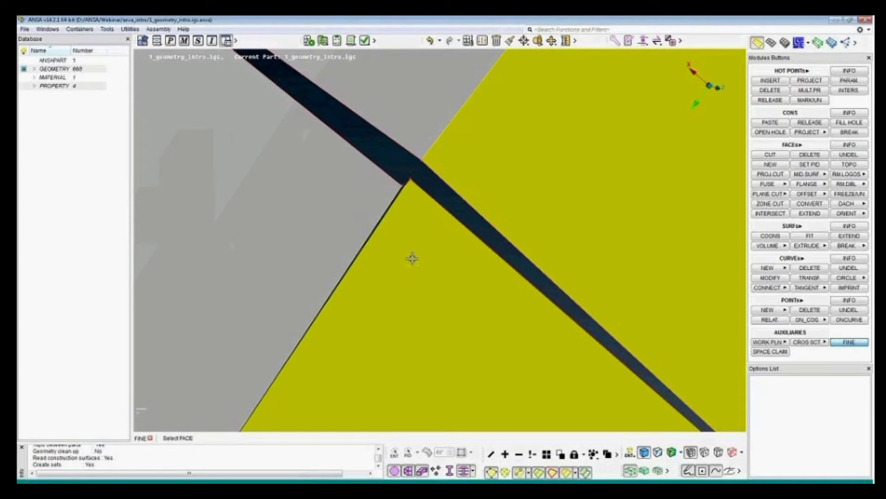
scroll(413, 258, down, 8)
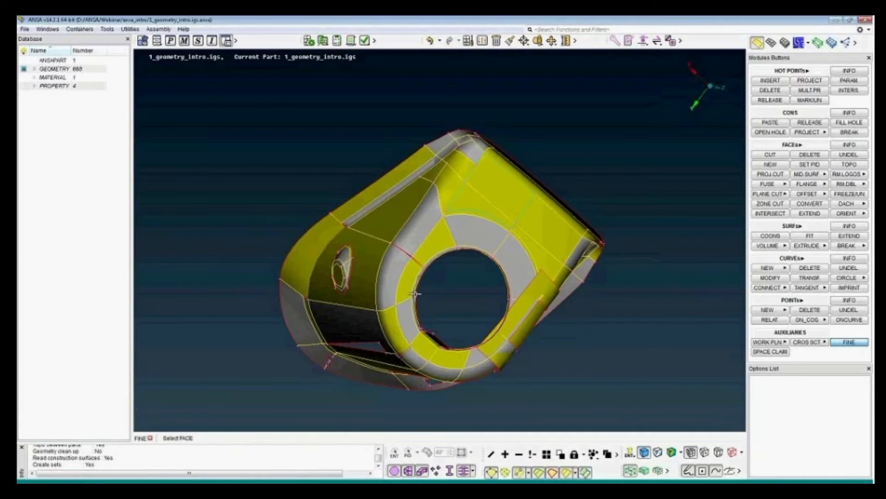
Inspect the part's edge colours, the overlapping faces at the corner and the shared edges on the flat top face
ctrl+drag(415, 293, 403, 247)
ctrl+middle_drag(424, 326, 410, 174)
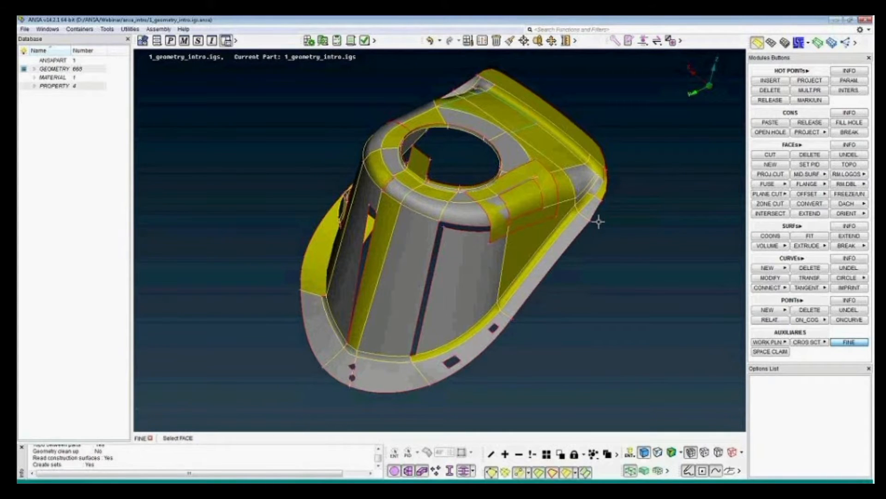
scroll(590, 218, up, 5)
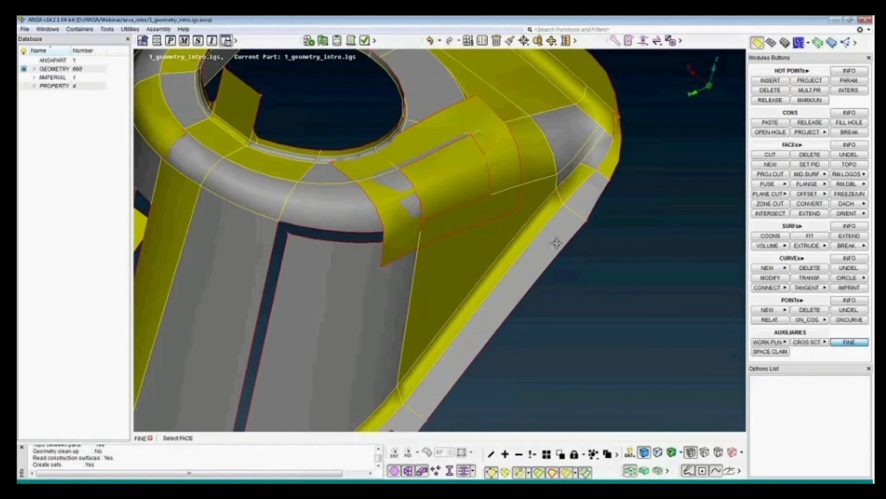
scroll(556, 243, down, 3)
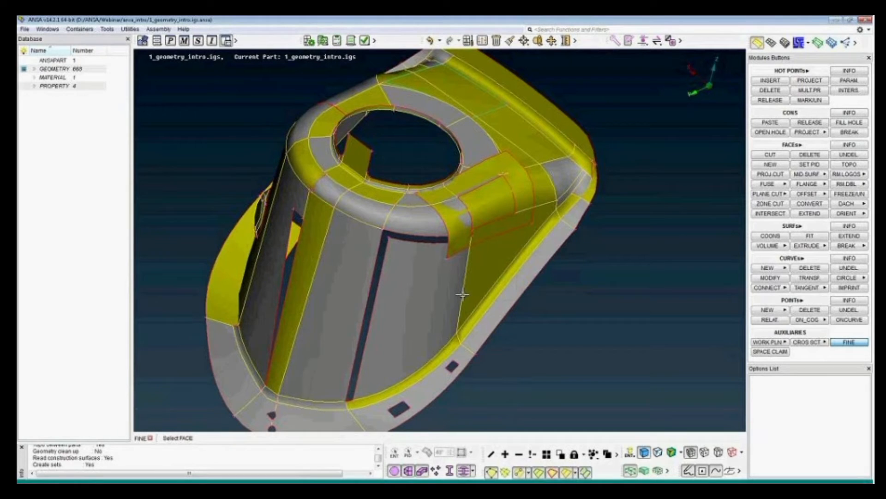
ctrl+middle_drag(475, 120, 454, 227)
ctrl+drag(453, 227, 473, 212)
scroll(473, 212, up, 5)
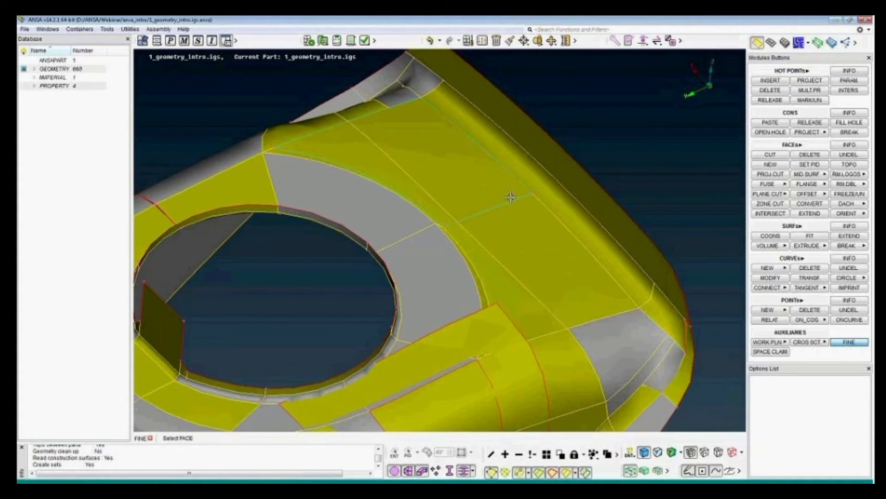
scroll(510, 197, down, 6)
scroll(505, 205, up, 3)
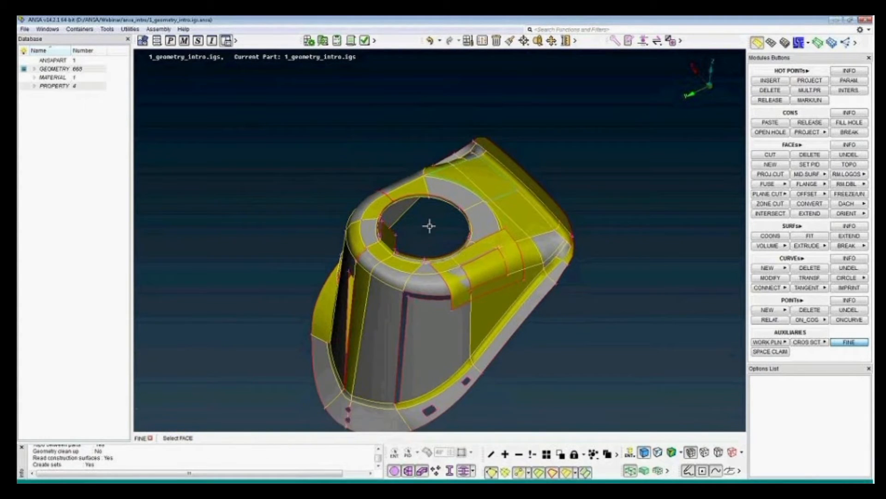
ctrl+middle_drag(429, 225, 434, 217)
ctrl+drag(433, 217, 436, 217)
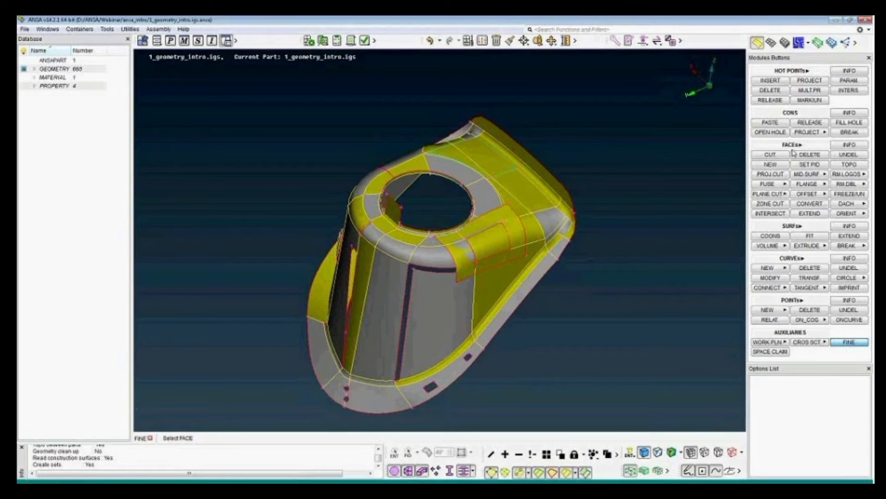
Orient all visible faces so their sides point consistently the same way
click(852, 216)
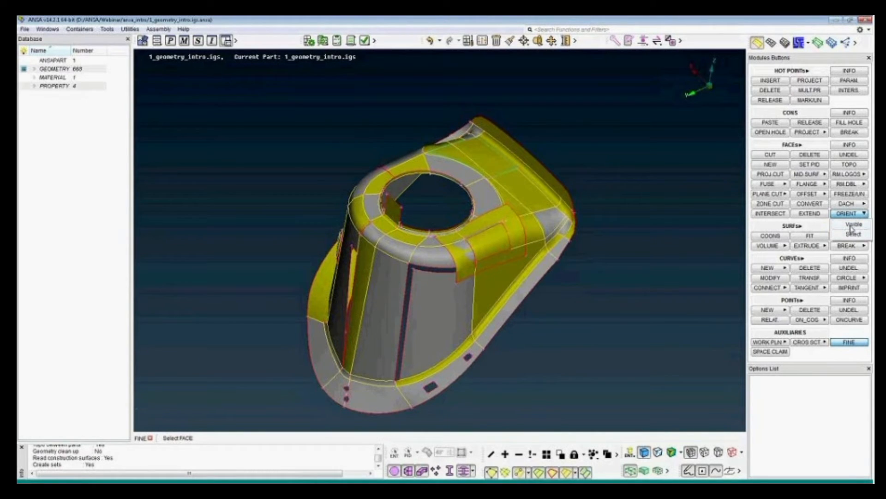
click(852, 228)
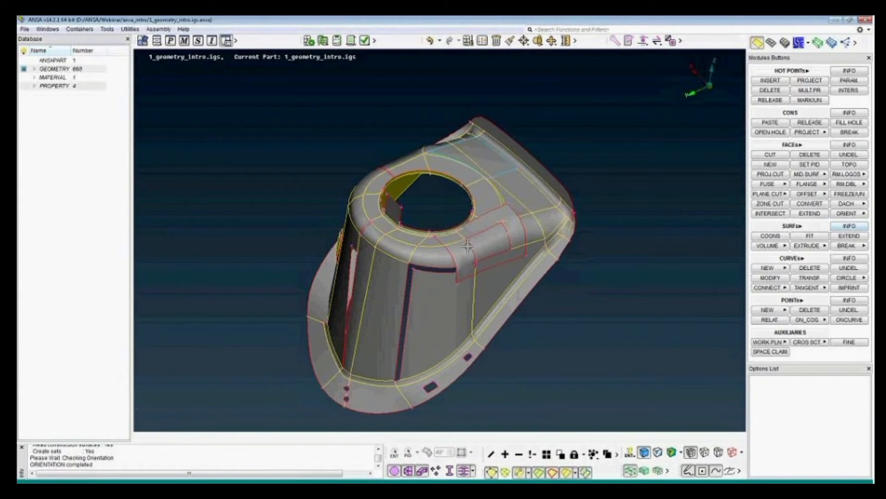
drag(382, 231, 389, 208)
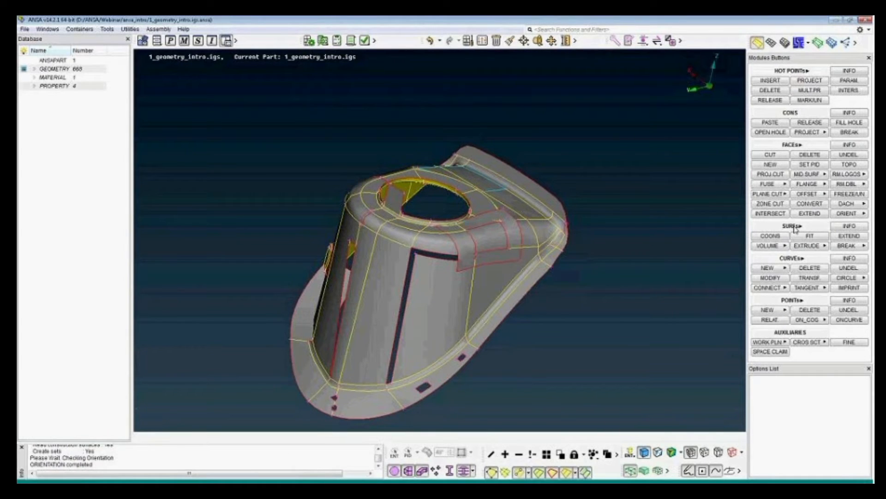
Display the surface information of the wall face beside the narrow tapered slot
click(851, 226)
ctrl+drag(361, 251, 369, 261)
scroll(343, 255, up, 3)
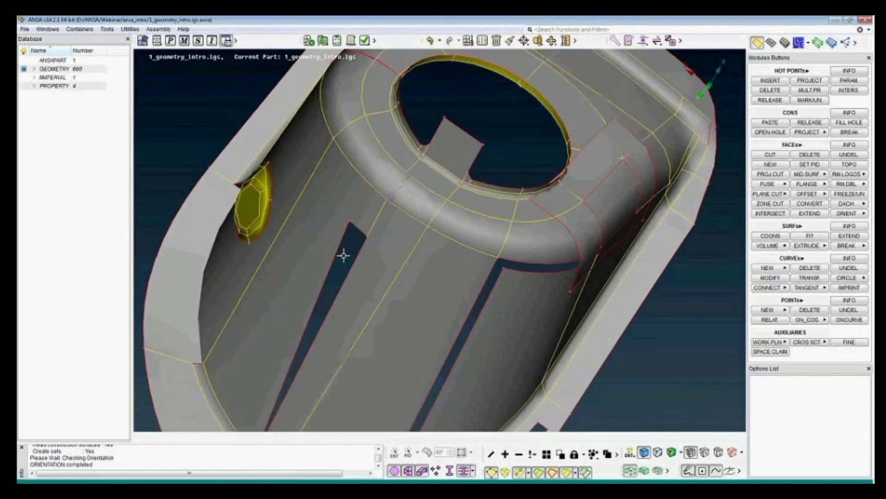
ctrl+middle_drag(344, 255, 403, 217)
ctrl+drag(402, 217, 405, 202)
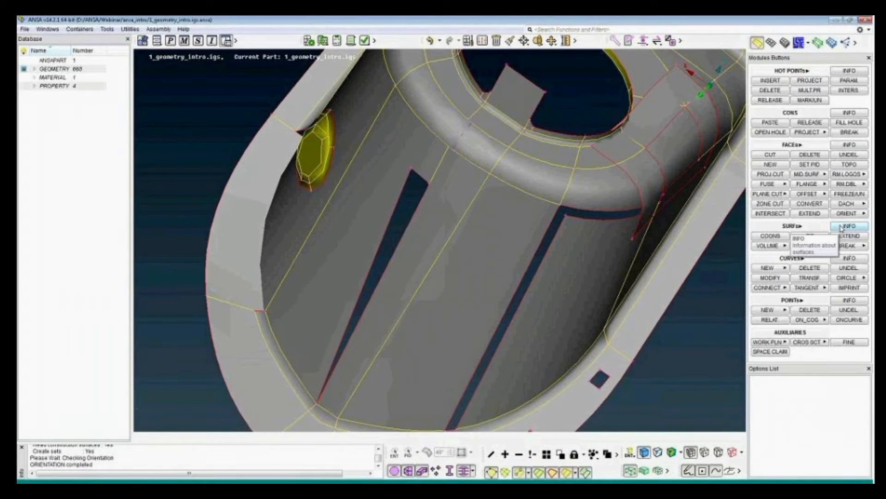
click(846, 227)
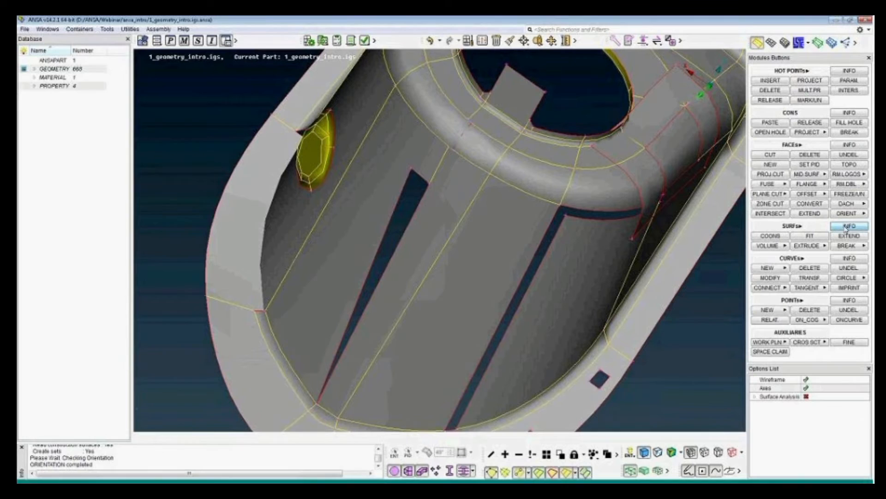
click(415, 172)
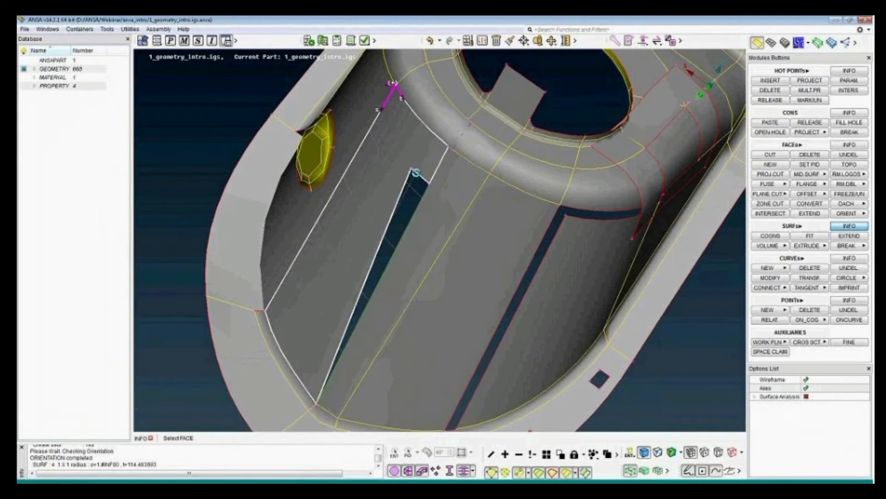
Examine how the underlying surface extends beyond the trimmed face in wireframe and shaded display, and clear its highlight
ctrl+drag(421, 173, 424, 176)
key(F11)
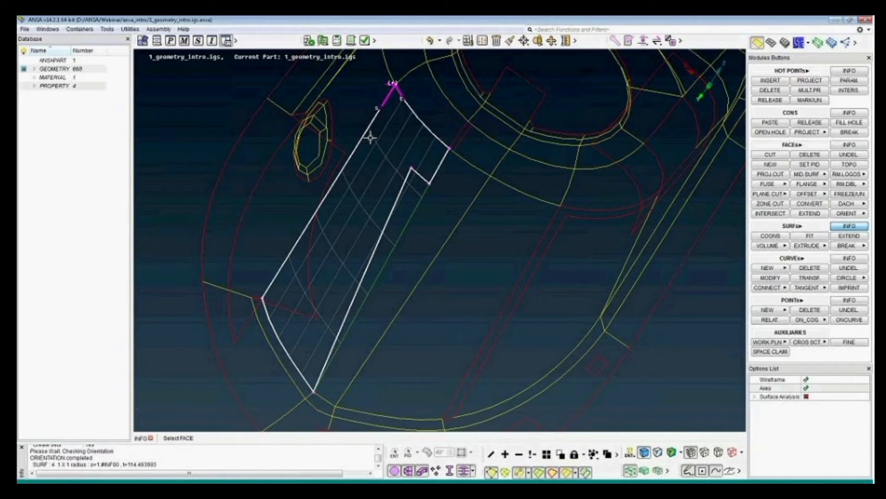
key(F11)
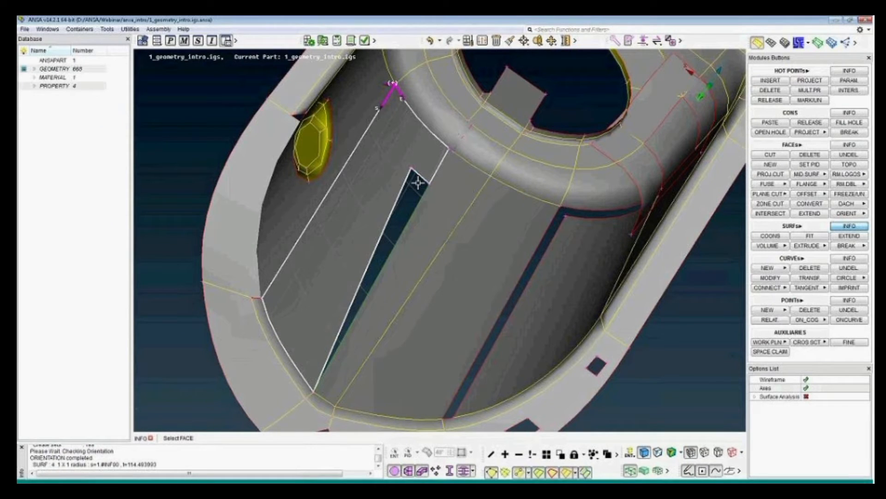
mouse_move(427, 188)
ctrl+mouse_down()
mouse_move(428, 175)
mouse_move(441, 180)
mouse_move(428, 180)
ctrl+mouse_up()
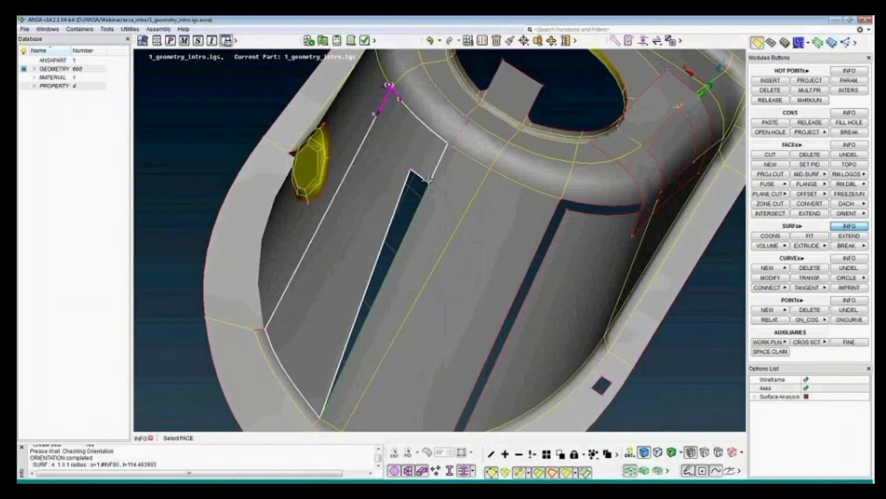
ctrl+drag(429, 179, 425, 175)
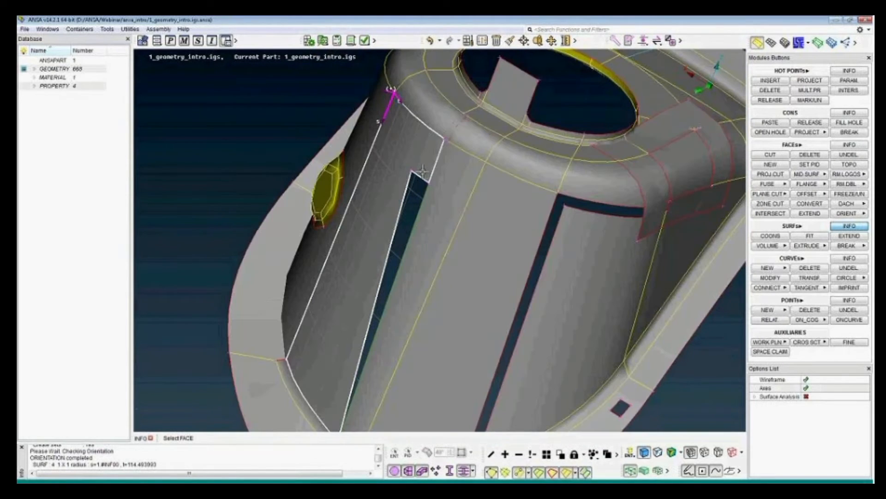
middle_click(423, 171)
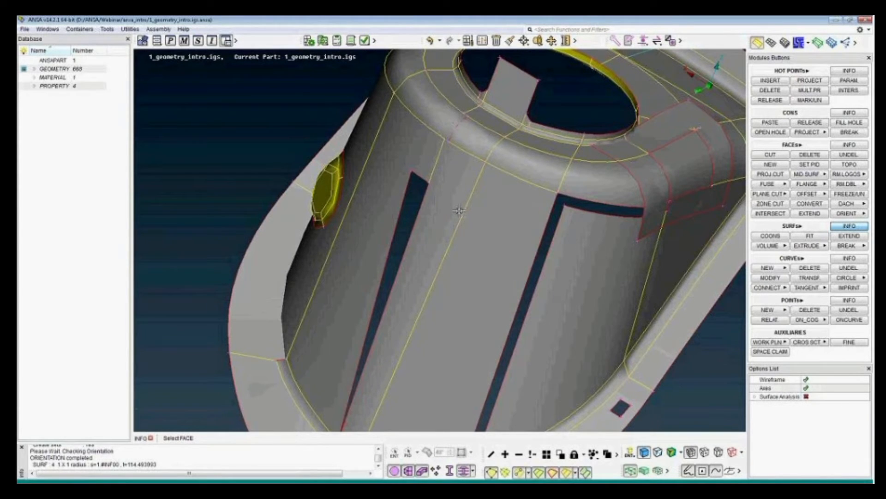
Create a new curve across the larger rectangular hole on the rounded flange, between opposite corners
scroll(459, 210, down, 5)
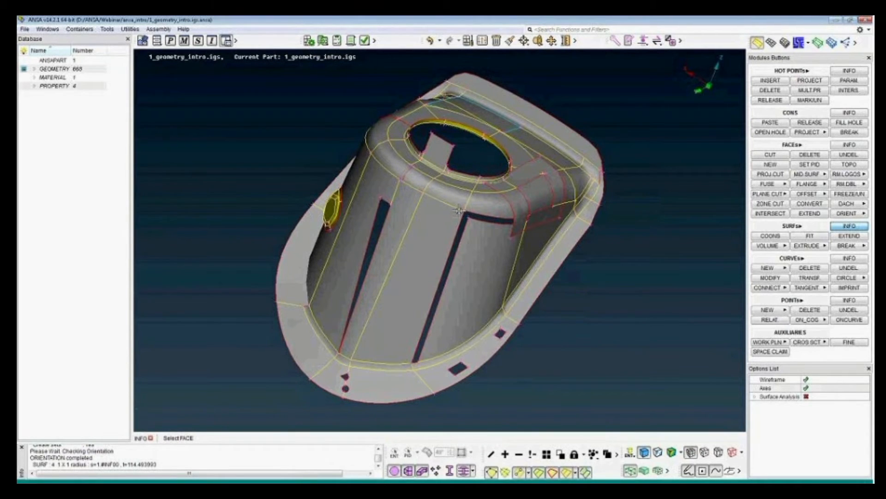
click(757, 237)
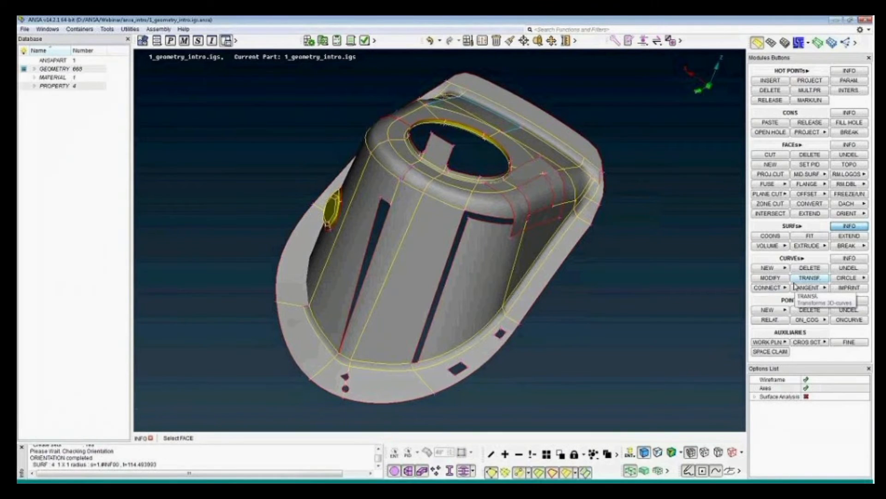
click(767, 268)
click(767, 278)
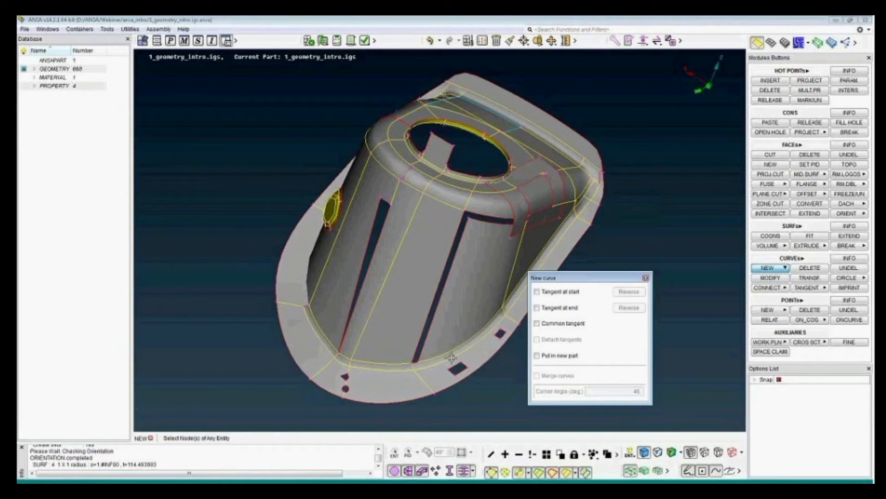
scroll(456, 367, up, 5)
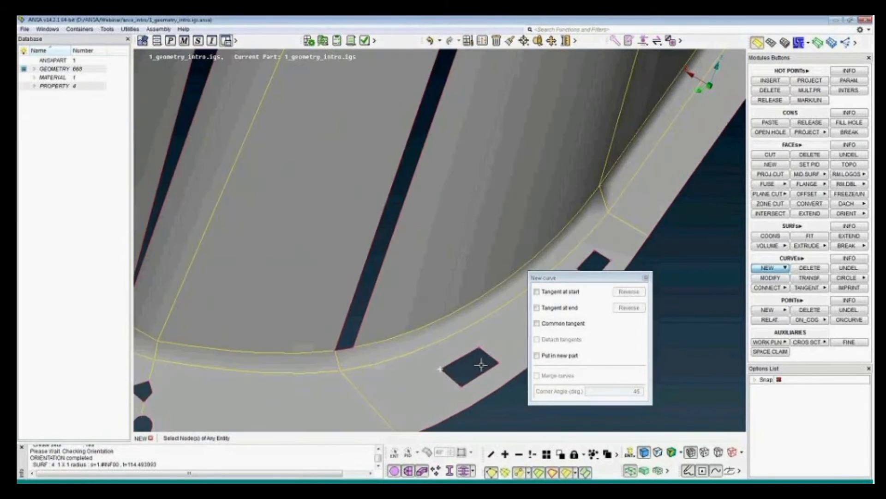
click(497, 363)
middle_click(481, 371)
key(Escape)
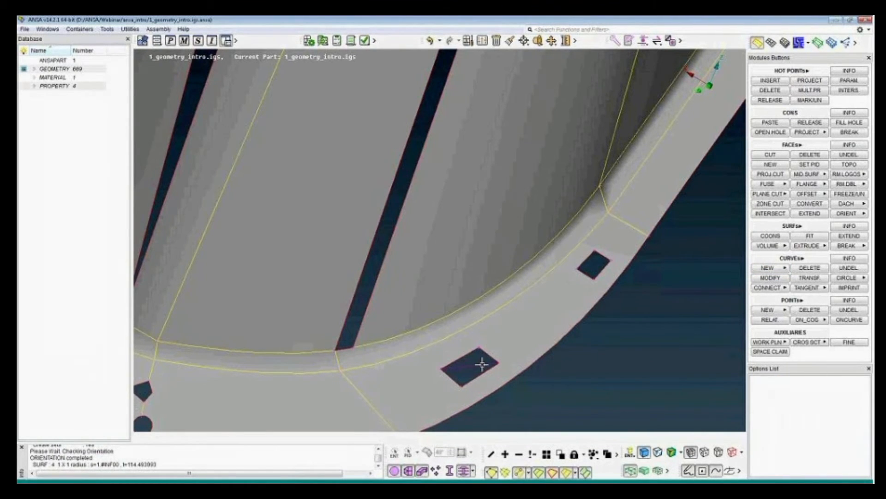
scroll(482, 364, down, 10)
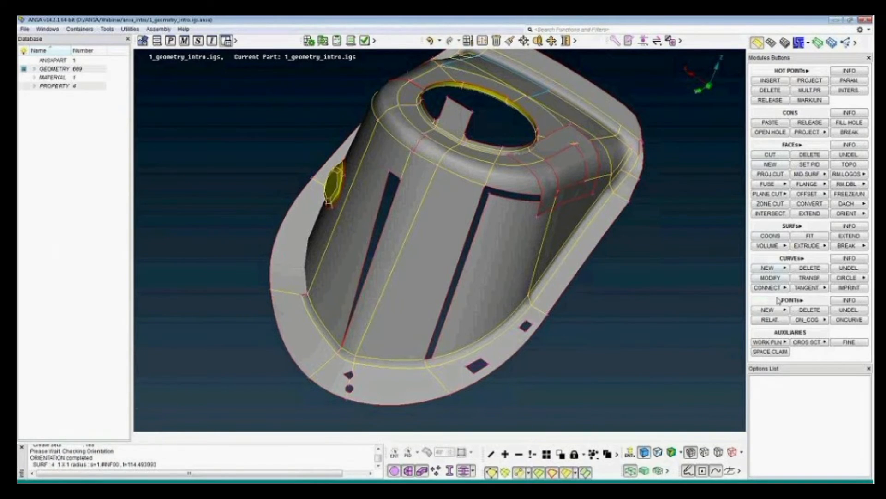
Create a relative point offset by dx -1 from the outer edge point of the flange near the smaller rectangular hole
click(768, 320)
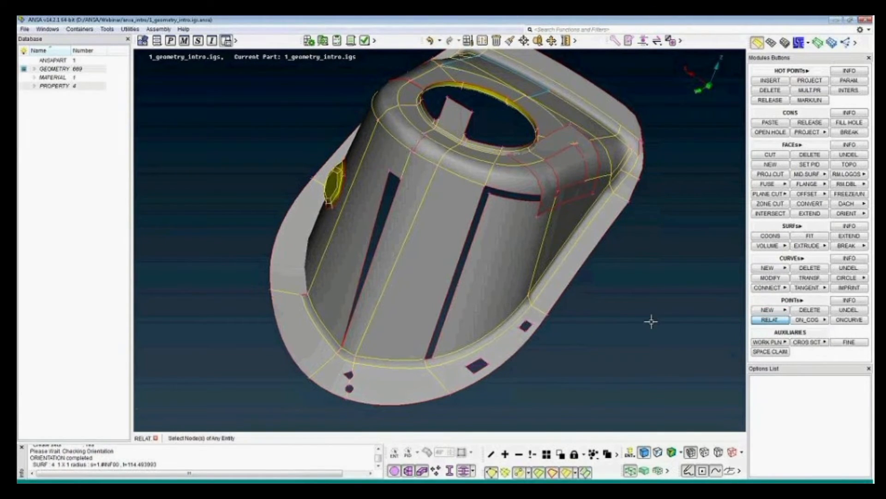
click(548, 315)
middle_click(571, 329)
drag(567, 329, 593, 328)
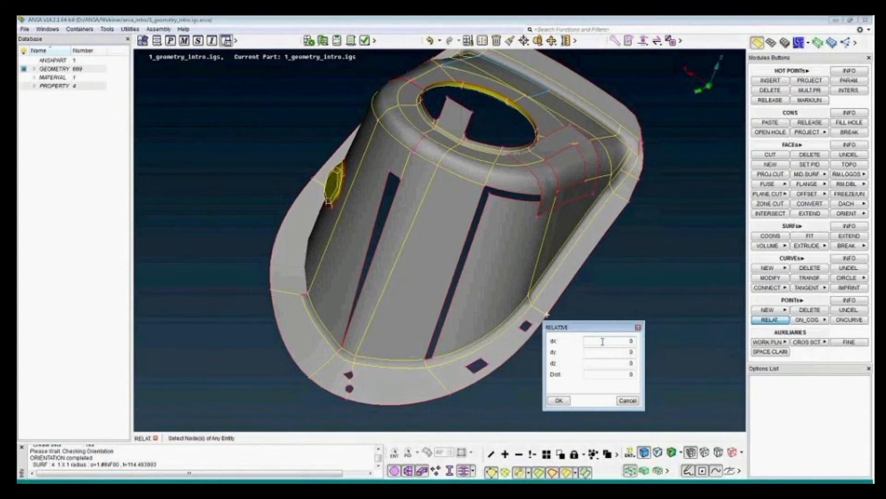
click(603, 341)
text(-1)
click(559, 401)
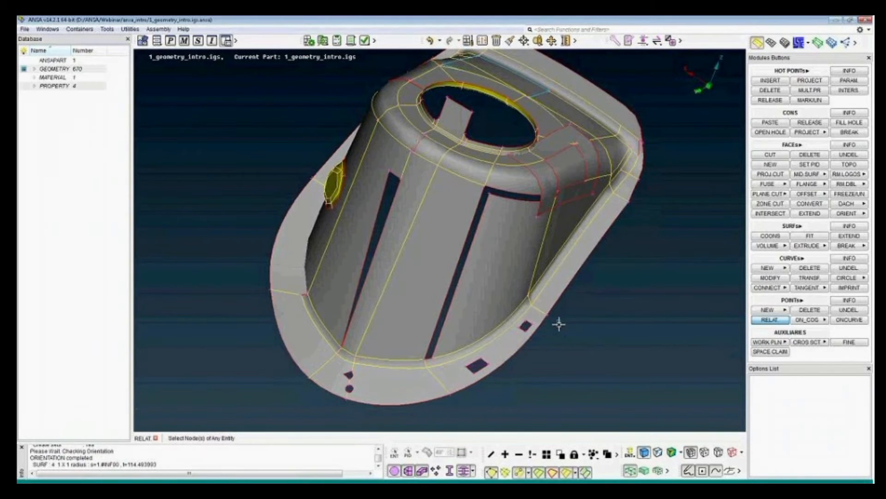
key(Escape)
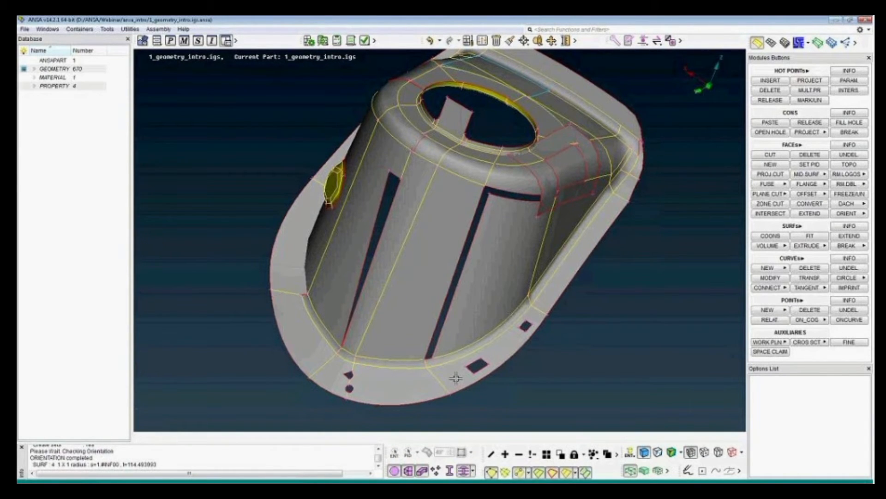
Switch the display of the geometry, its face edges and the shading off and back on to examine each visibility option
scroll(457, 378, down, 1)
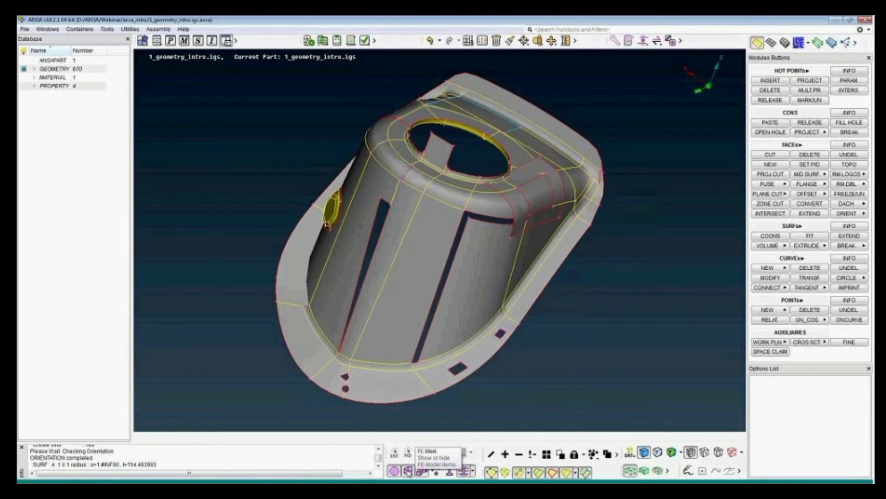
click(399, 472)
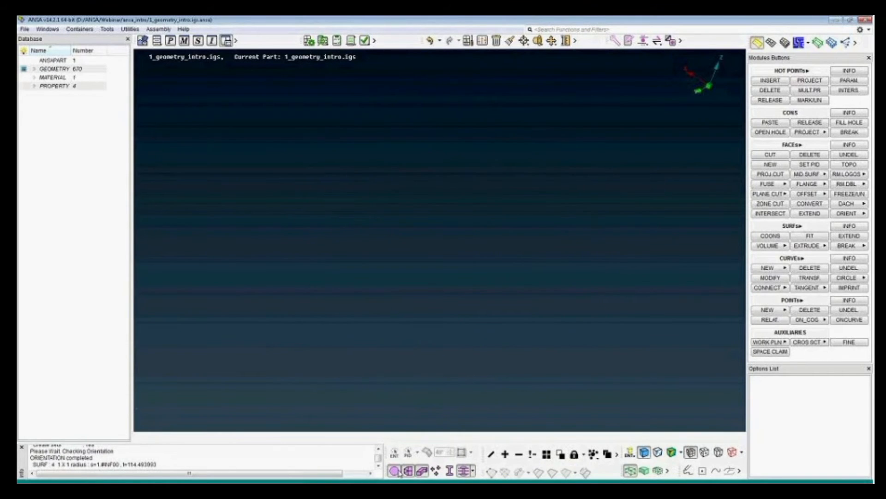
click(399, 472)
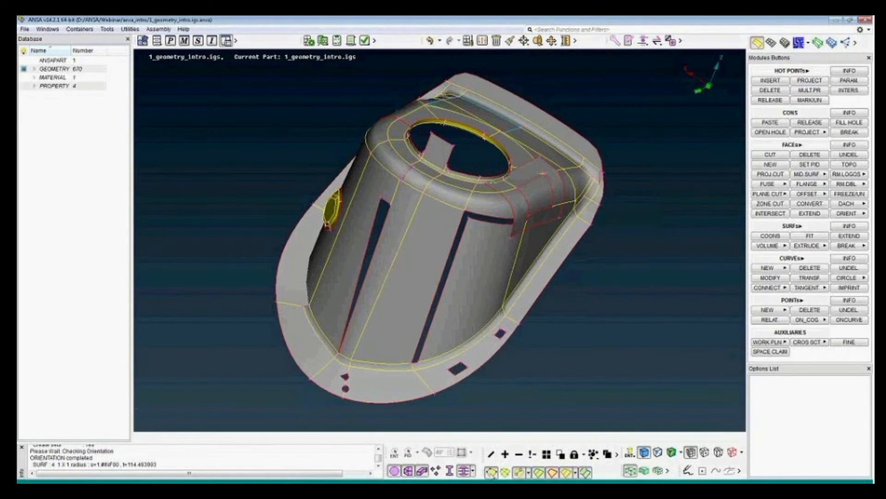
click(491, 472)
click(491, 472)
click(539, 473)
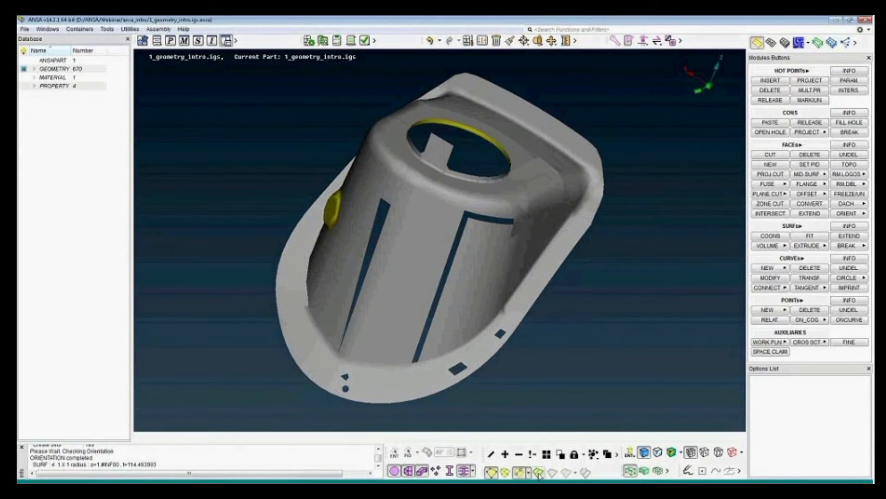
click(539, 474)
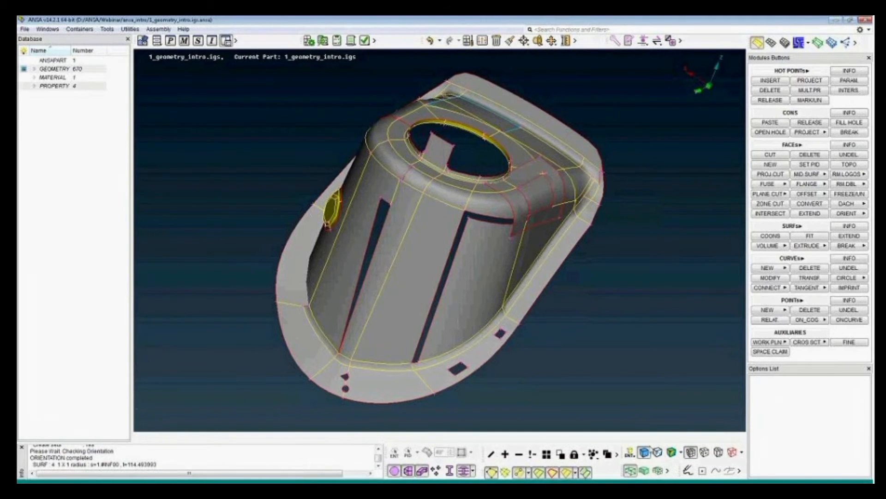
click(644, 453)
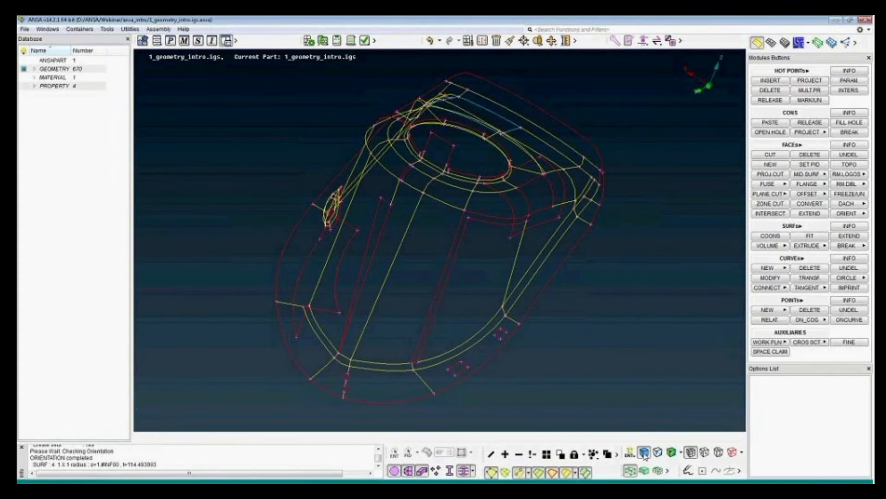
click(645, 454)
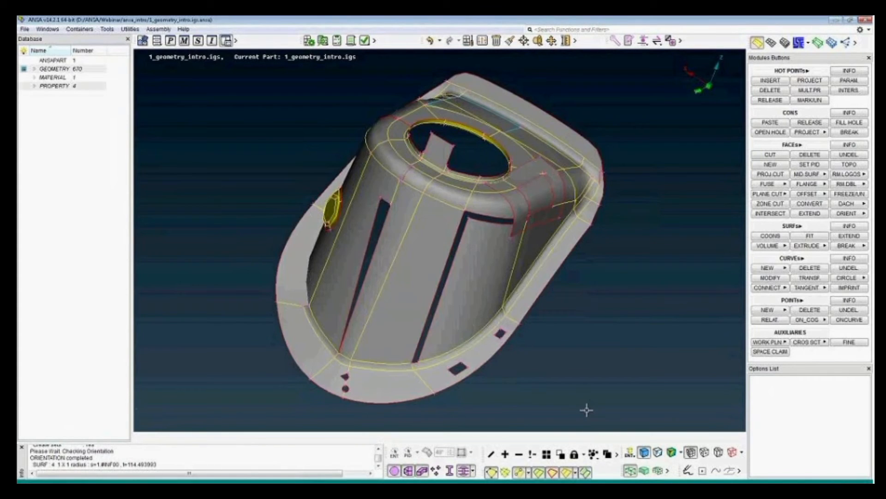
Switch the shaded display through the PID, MID and PART colour modes and return it to ENT mode
click(630, 453)
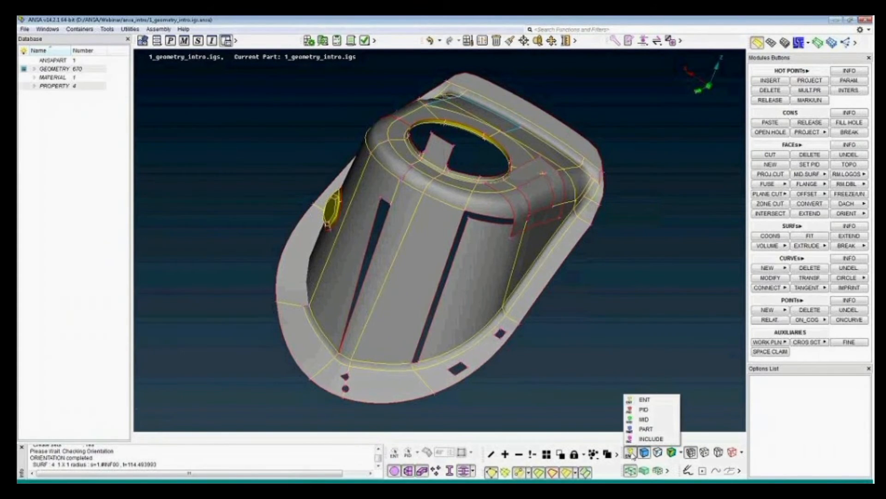
click(657, 410)
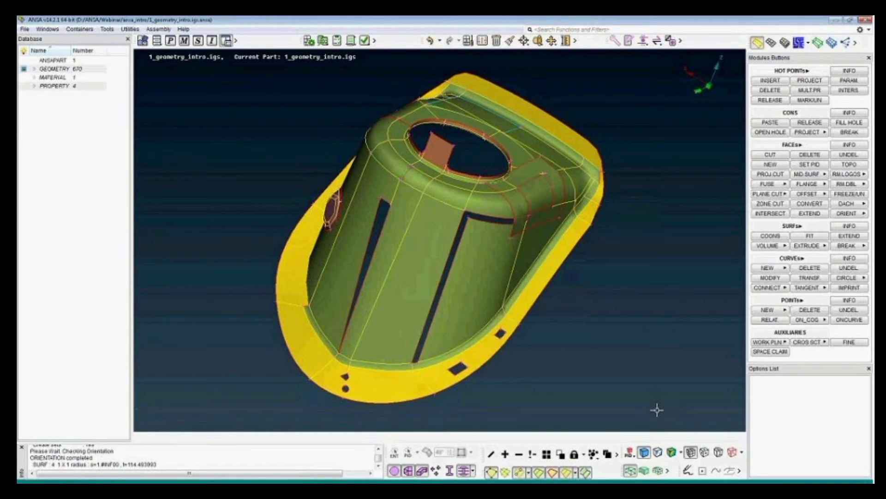
click(631, 454)
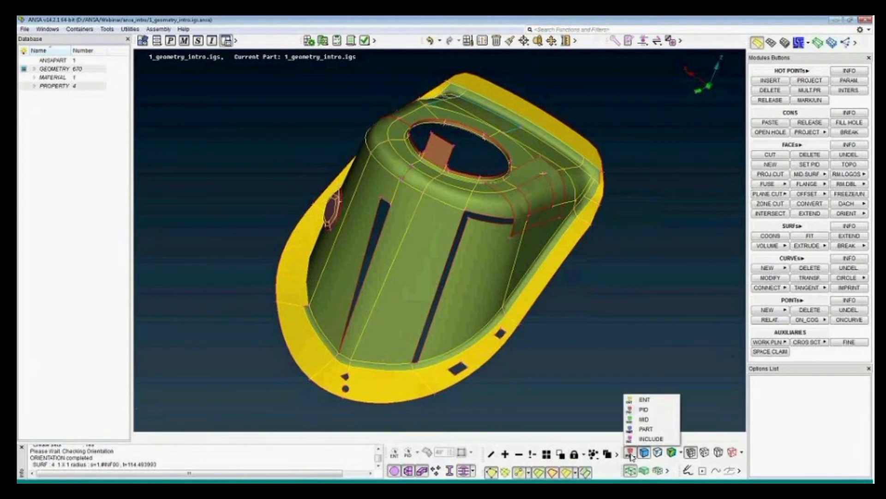
click(644, 419)
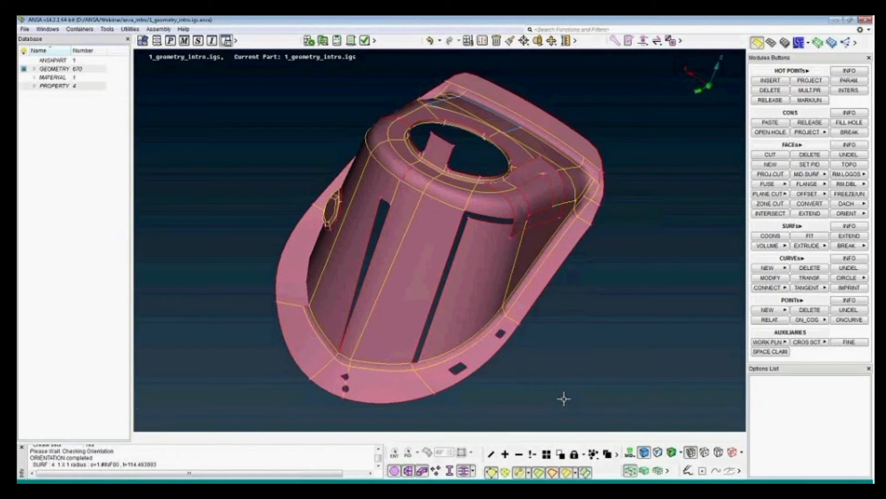
click(631, 453)
click(648, 428)
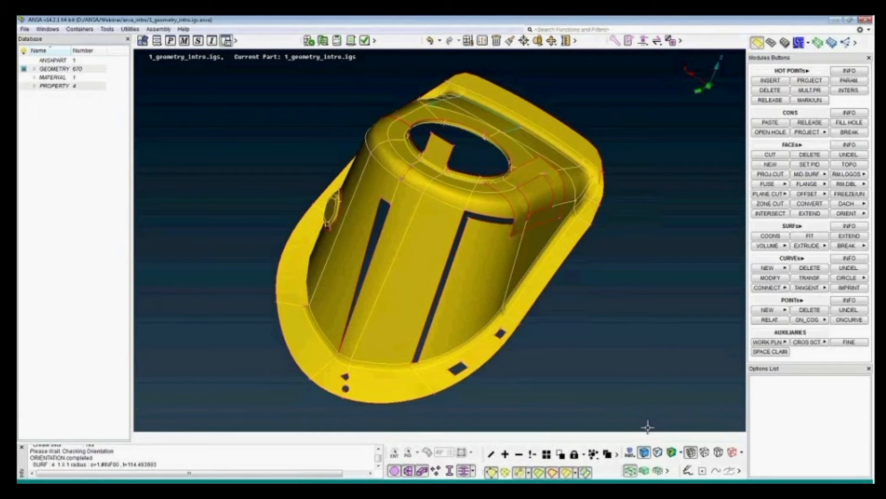
click(631, 453)
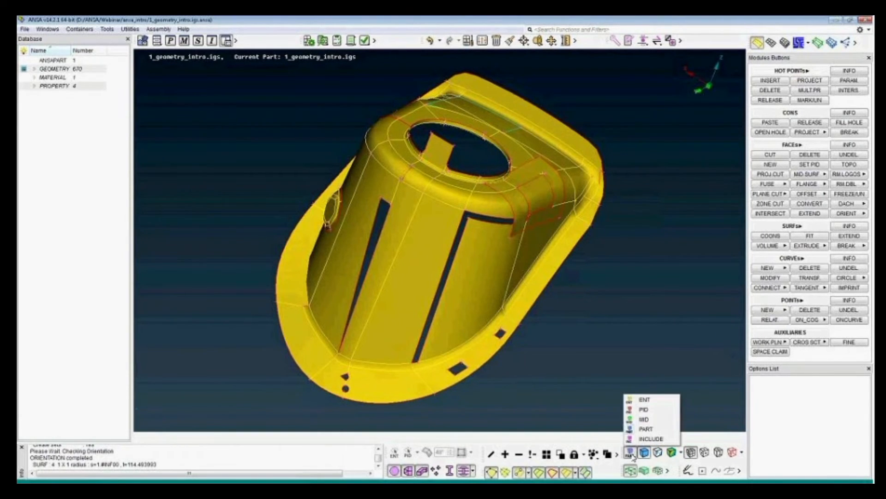
click(647, 399)
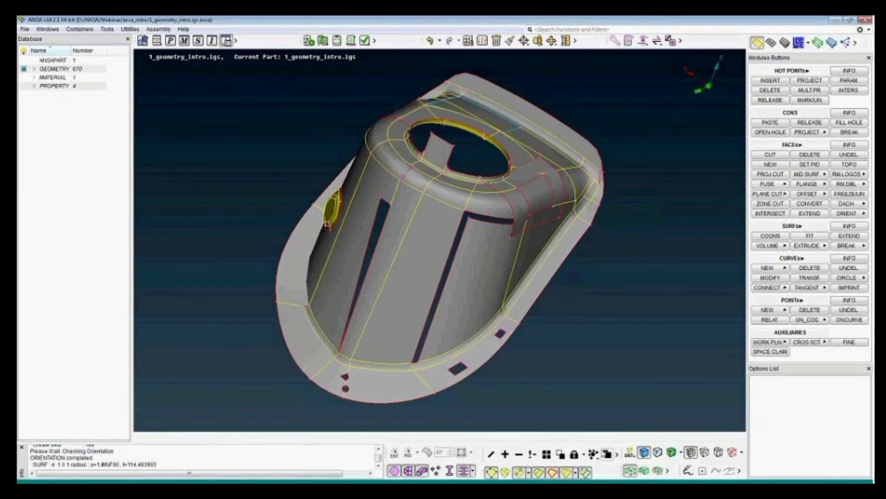
Isolate the wall and flange faces around the larger rectangular hole with the OR function, and make all faces visible again
click(492, 454)
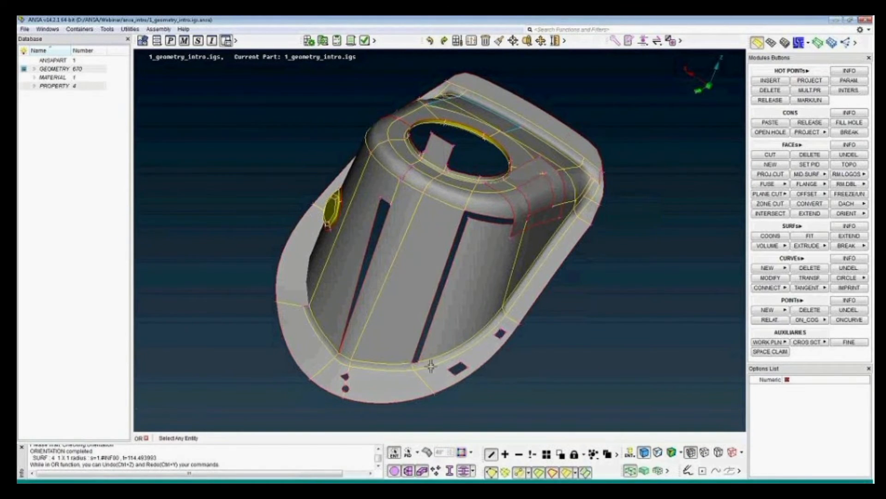
drag(390, 323, 479, 407)
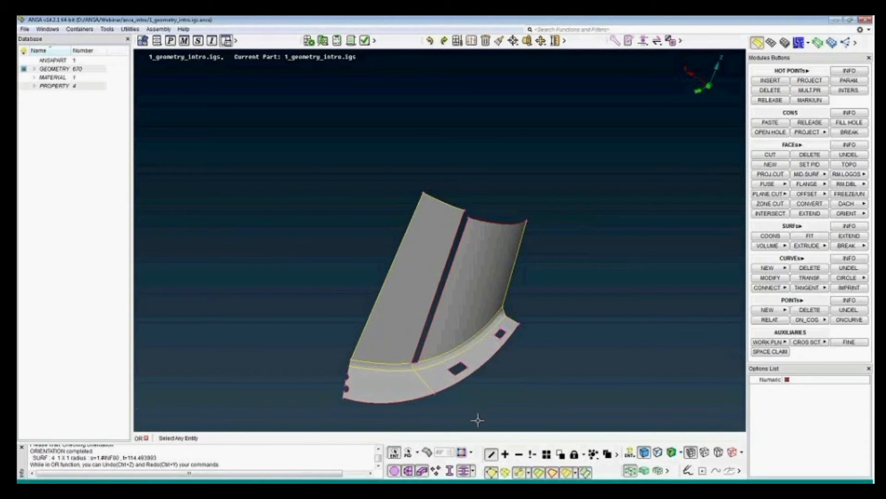
click(547, 454)
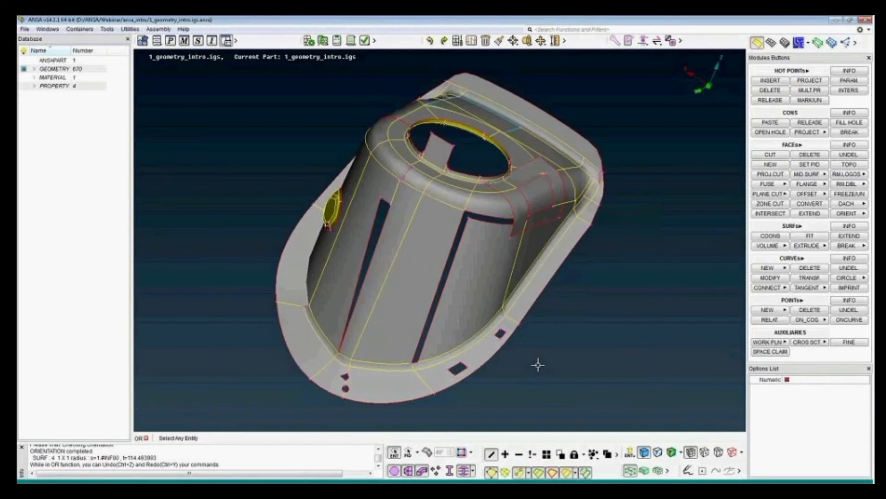
middle_click(527, 339)
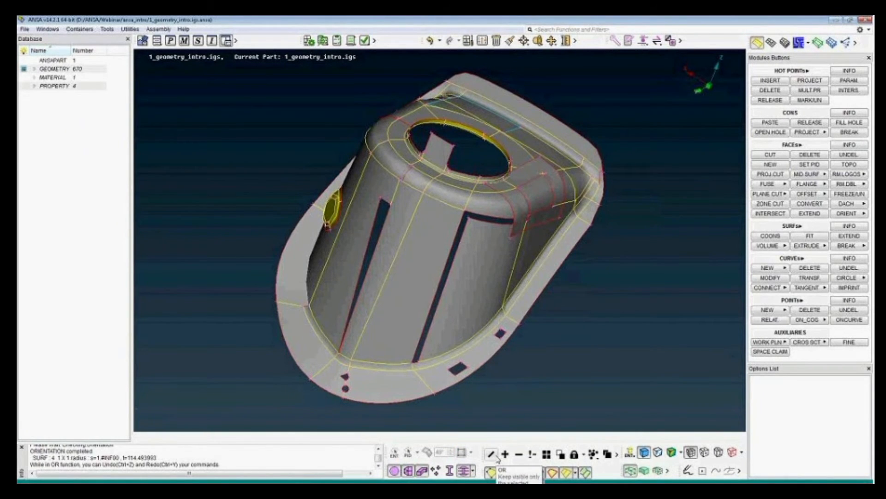
Hide the two wall faces beside the L-shaped slot and the flange face below them with NOT, and restore all faces
click(519, 455)
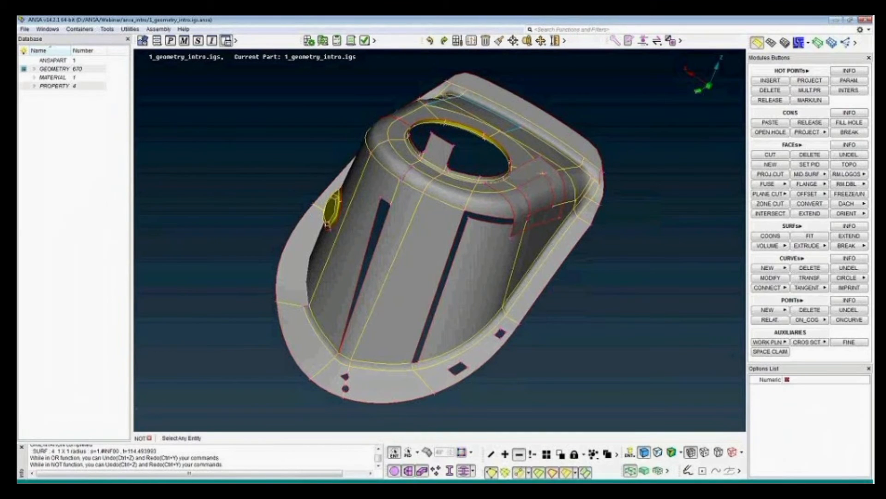
click(447, 280)
click(439, 283)
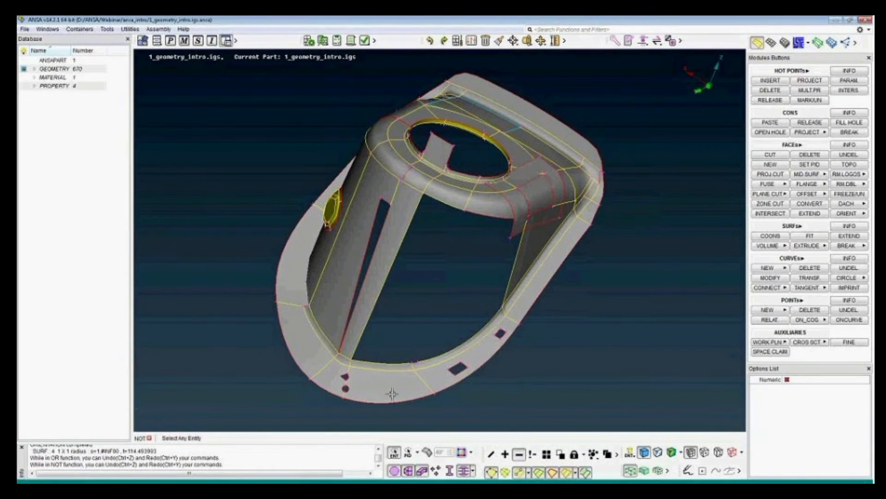
click(376, 385)
click(422, 396)
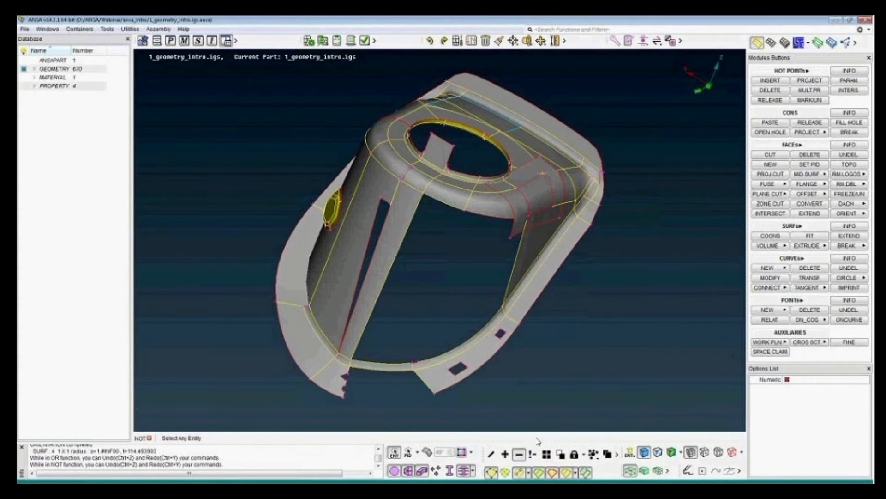
click(547, 454)
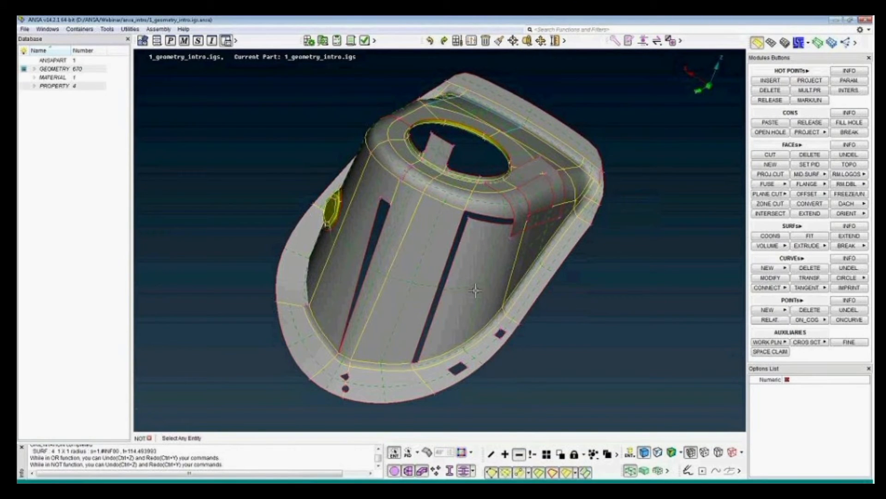
Hide the two wall faces beside the L-shaped slot and their lower fillet strip with NOT, and invert the visibility
click(468, 287)
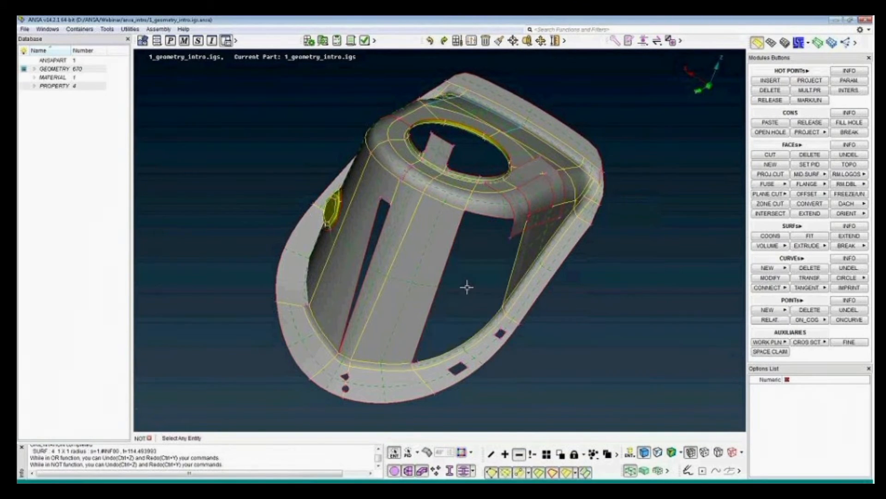
click(428, 285)
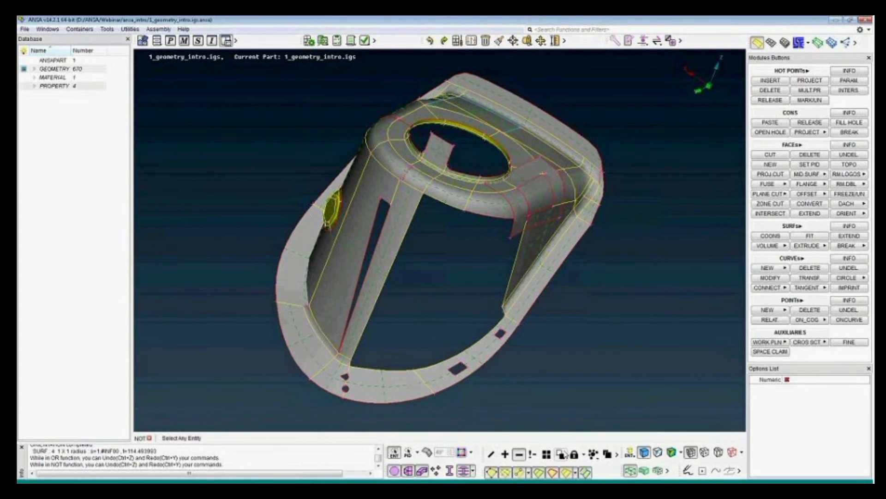
click(561, 454)
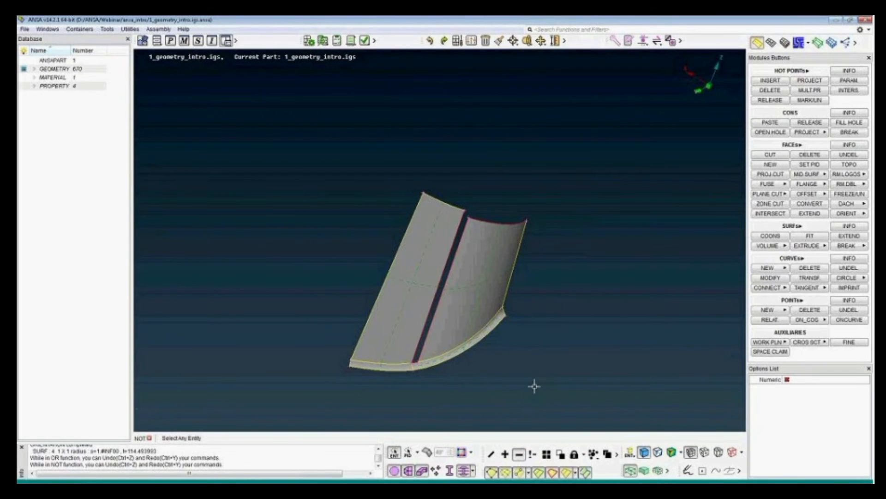
Add the adjacent side wall, upper fillet and remaining front wall faces back to the visible set with the AND function
click(505, 453)
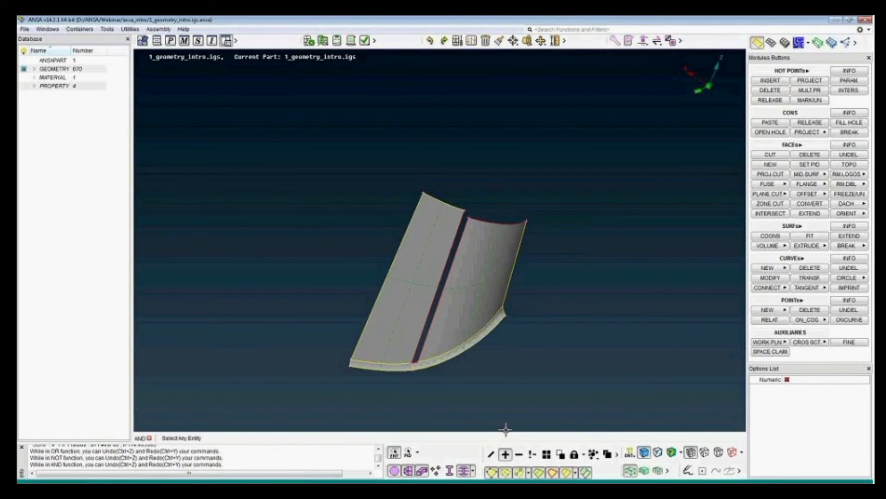
click(510, 278)
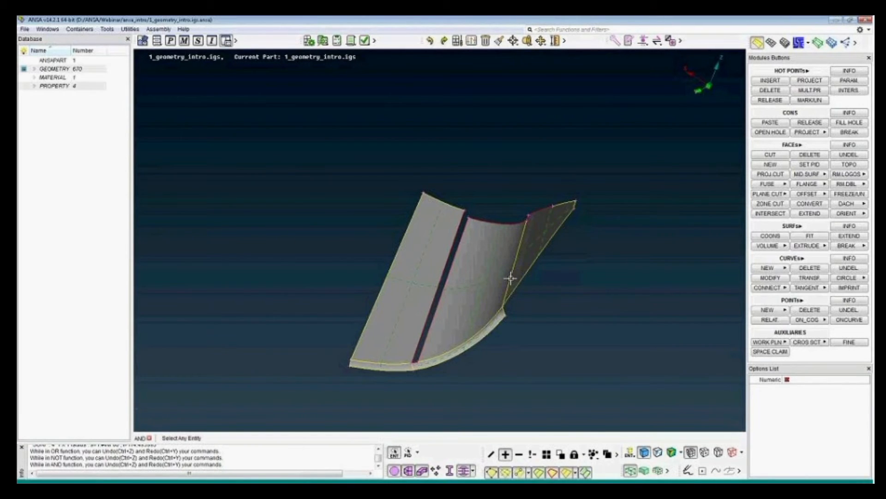
click(420, 199)
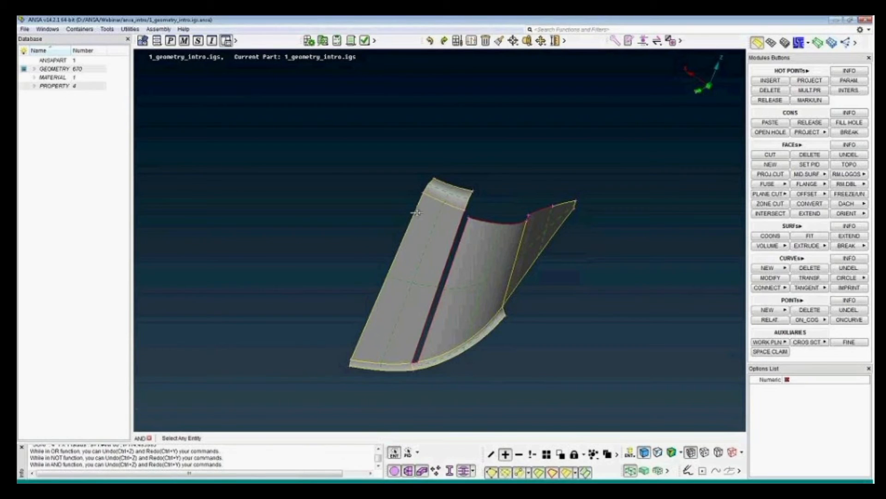
click(416, 213)
drag(327, 139, 516, 261)
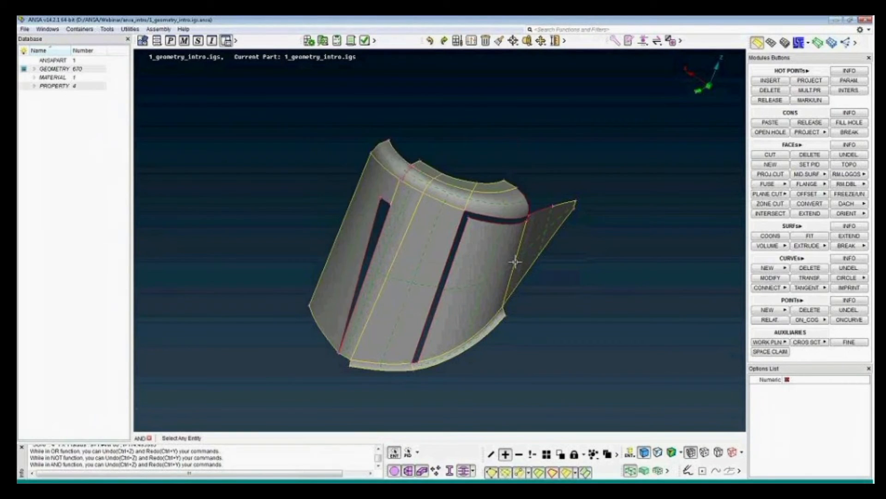
Expand the visible set repeatedly by the faces neighbouring it until most of the part is shown
click(593, 455)
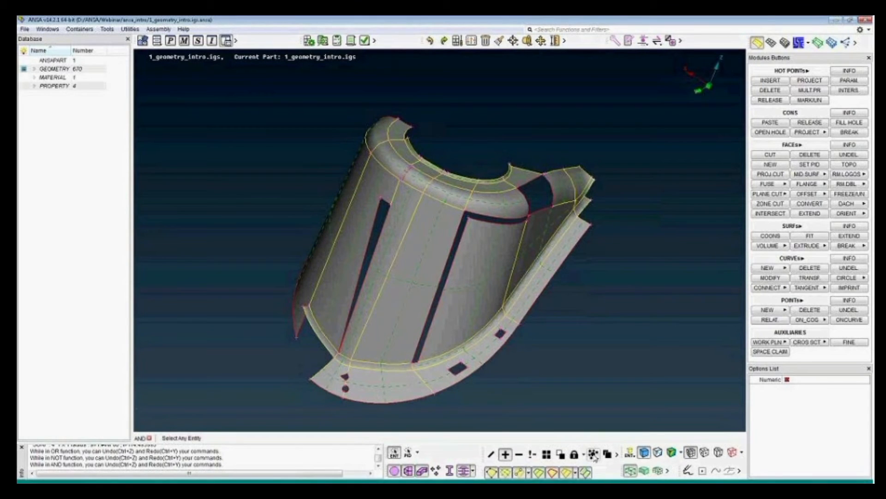
click(593, 454)
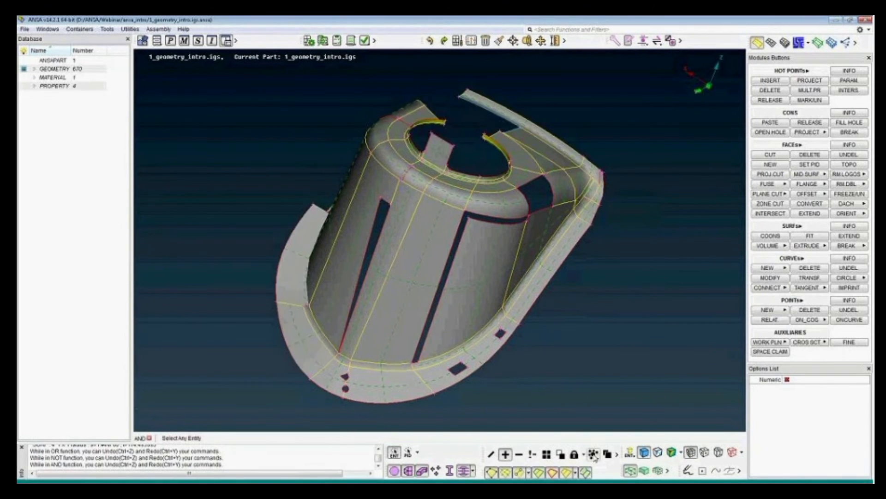
click(593, 455)
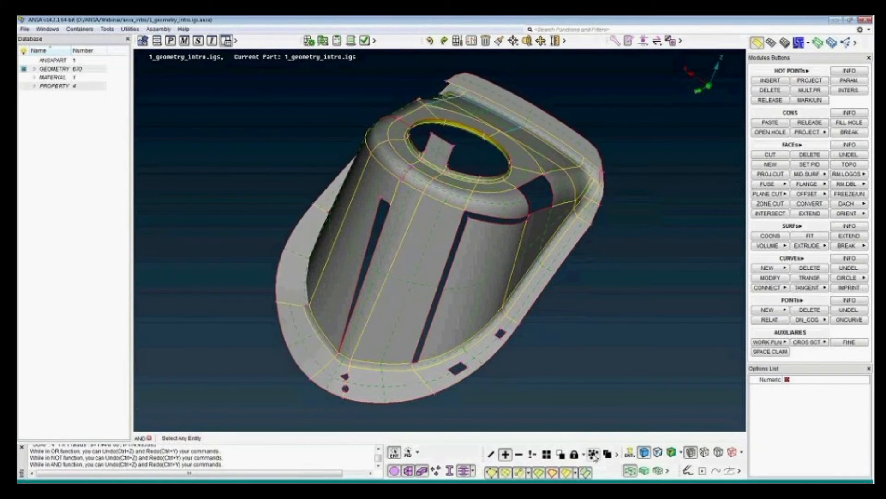
Isolate the four wall faces around the slots by picking them with the !NOT function, and lock the visible set
click(533, 455)
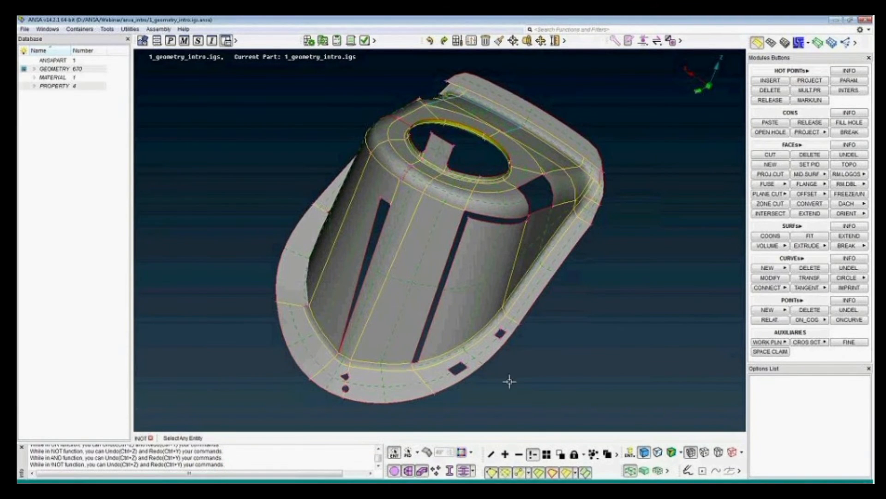
click(428, 287)
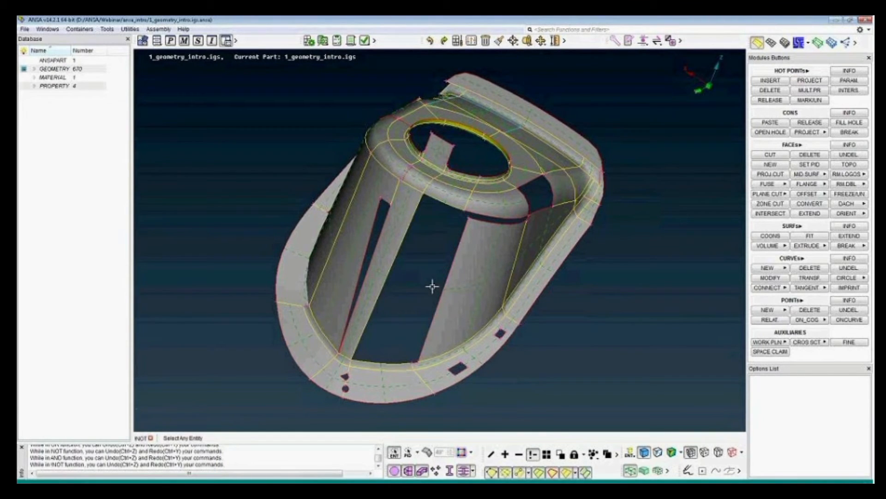
click(453, 289)
click(529, 251)
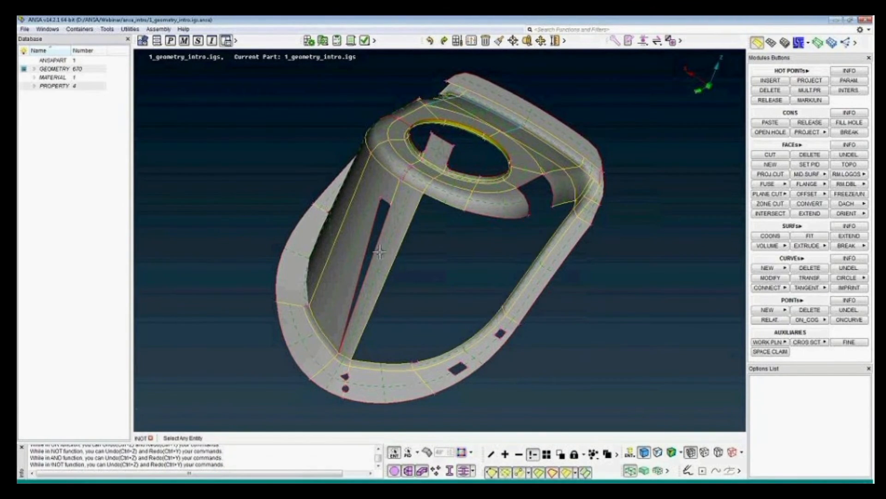
click(380, 253)
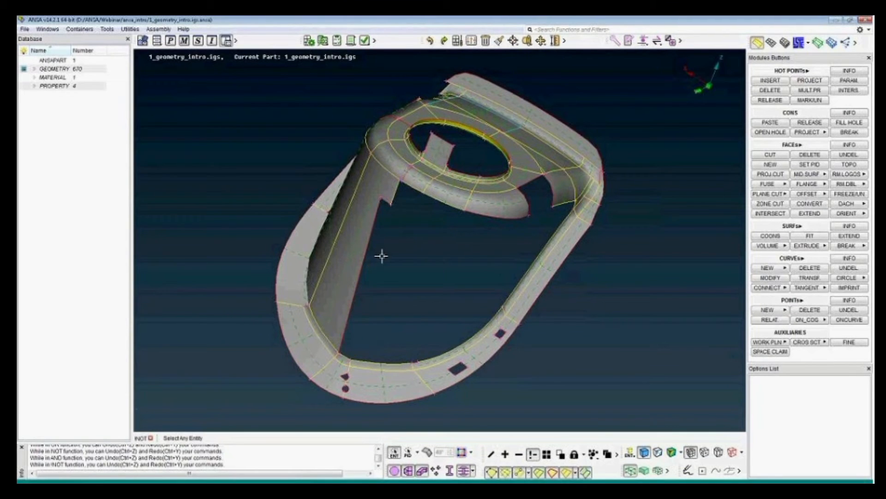
middle_click(466, 262)
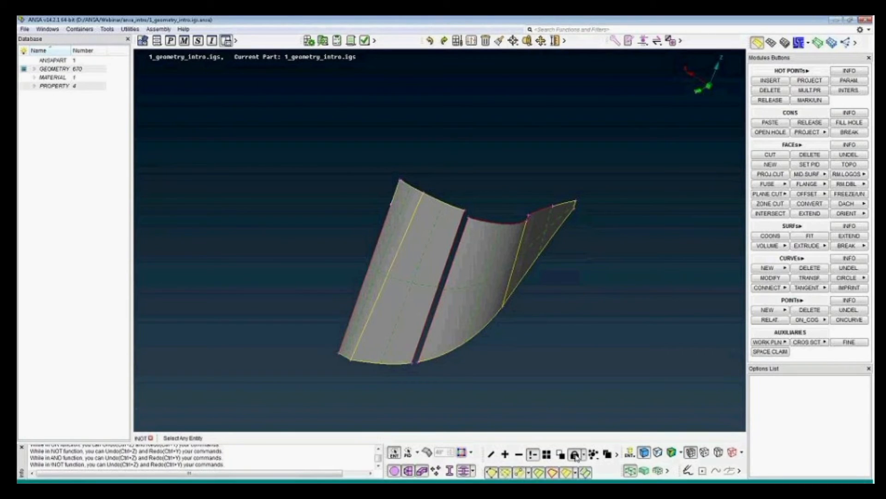
Hide the curved wall face and the dark side wall face with NOT, and restore all faces of the locked set
click(519, 454)
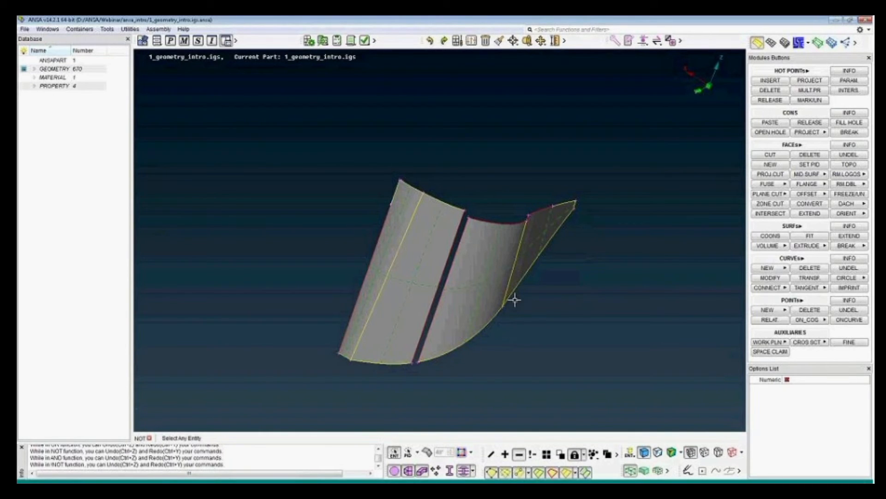
click(503, 268)
click(528, 245)
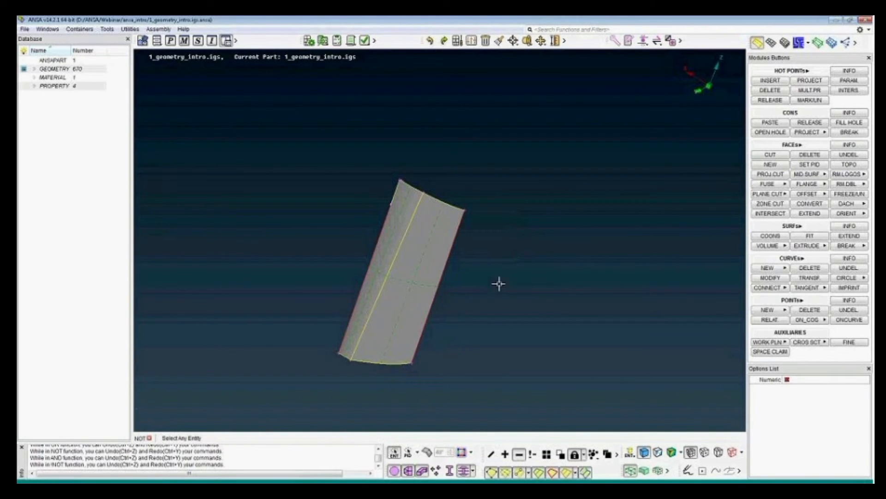
middle_click(362, 321)
ctrl+middle_drag(363, 336, 374, 330)
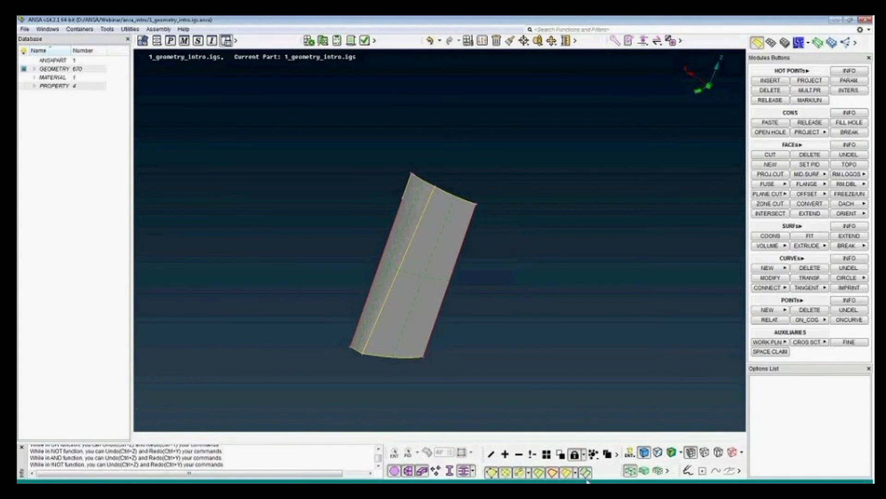
click(547, 455)
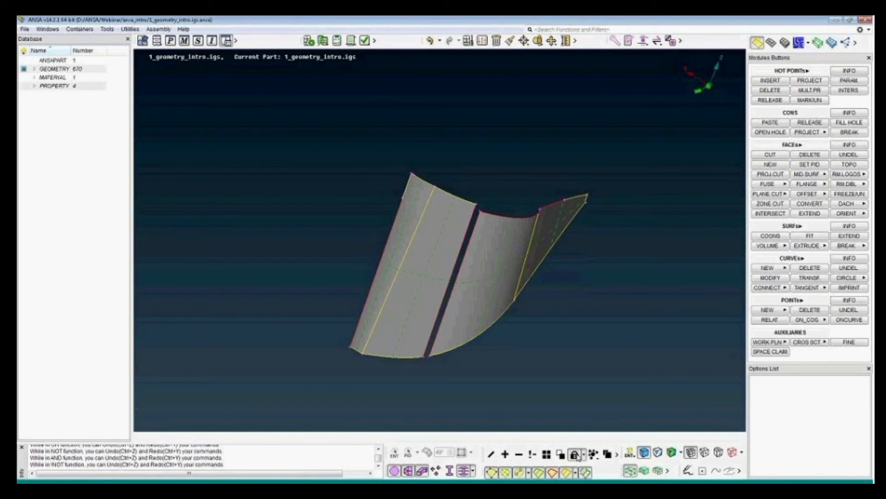
Hide the two adjoining wall faces on the narrow-slot side of the locked set with the NOT function
click(519, 455)
click(400, 247)
click(415, 256)
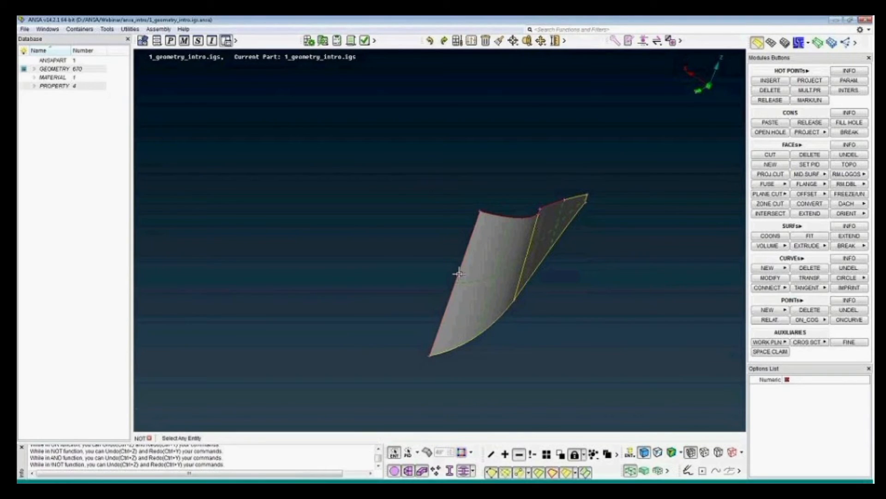
Hide the curved wall face beside the flat side wall with NOT, and end the function
click(459, 272)
ctrl+drag(554, 263, 410, 257)
scroll(410, 258, up, 2)
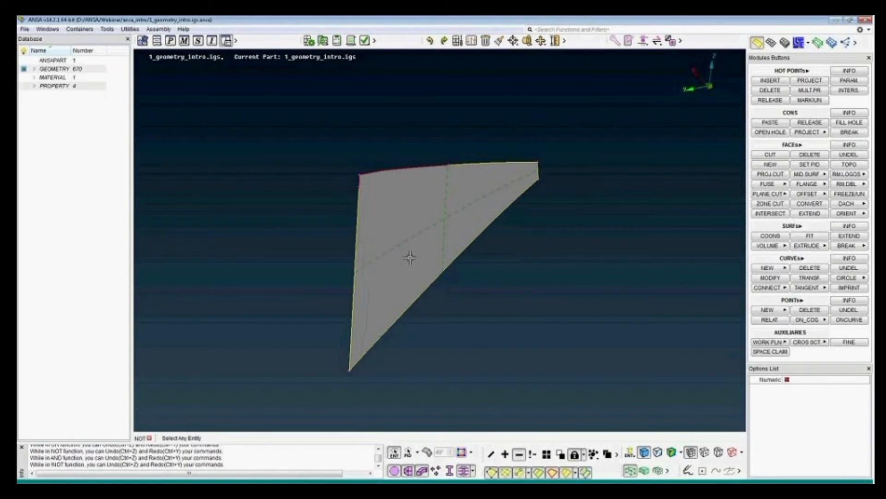
middle_click(410, 257)
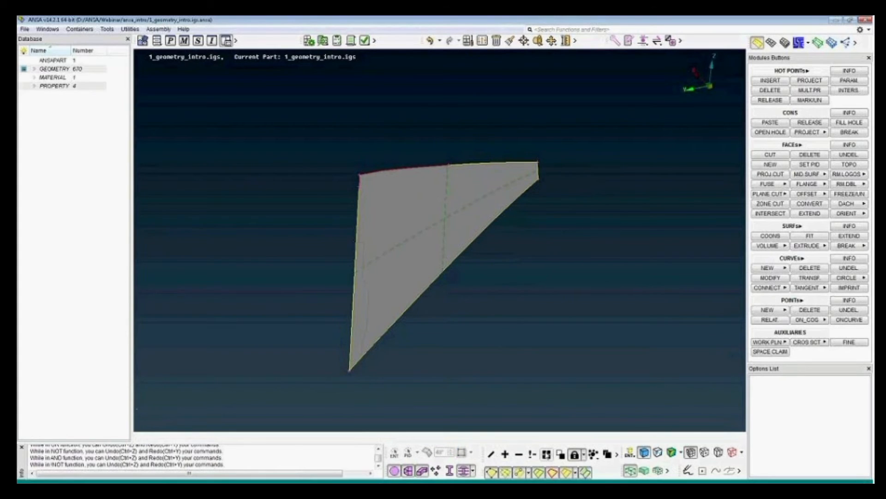
Restore all faces of the locked set, release the visibility lock and show the whole part
click(547, 454)
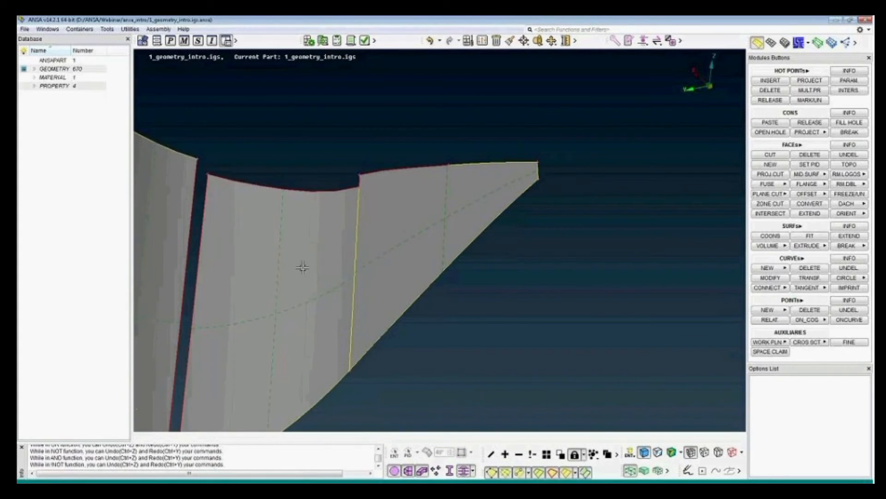
scroll(302, 267, down, 5)
ctrl+middle_drag(302, 268, 447, 261)
ctrl+drag(447, 261, 453, 265)
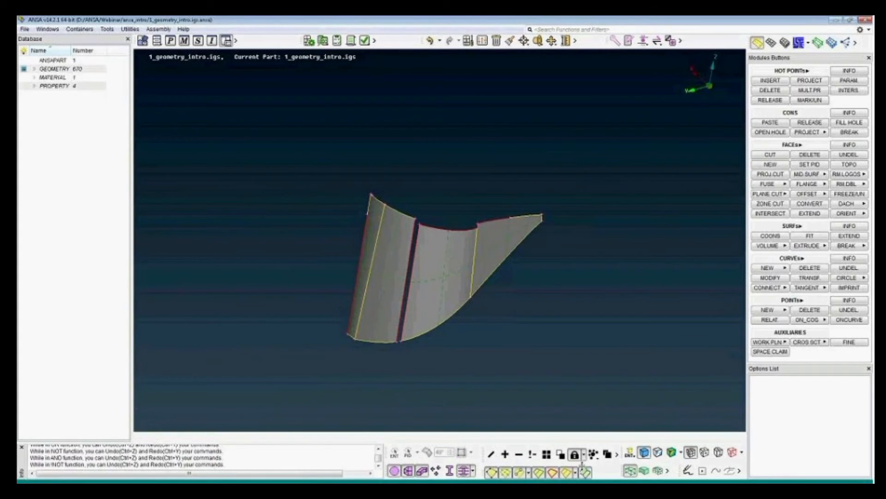
click(547, 454)
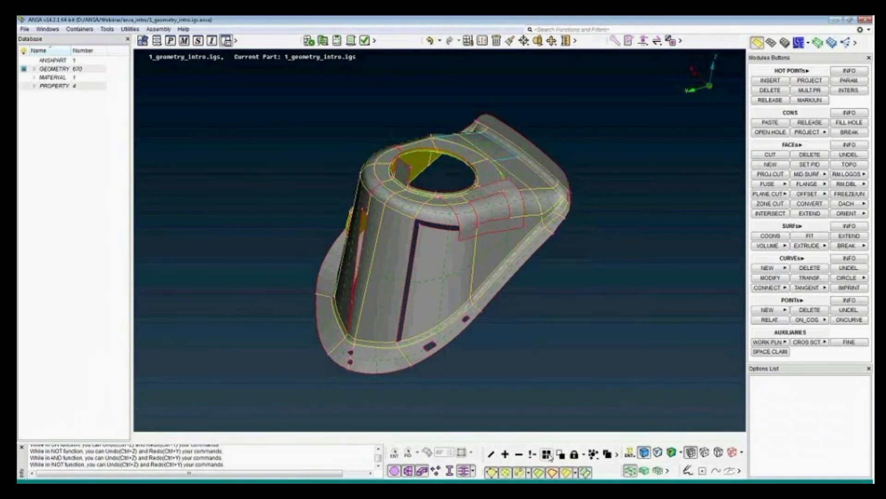
ctrl+drag(374, 246, 386, 246)
scroll(386, 246, up, 2)
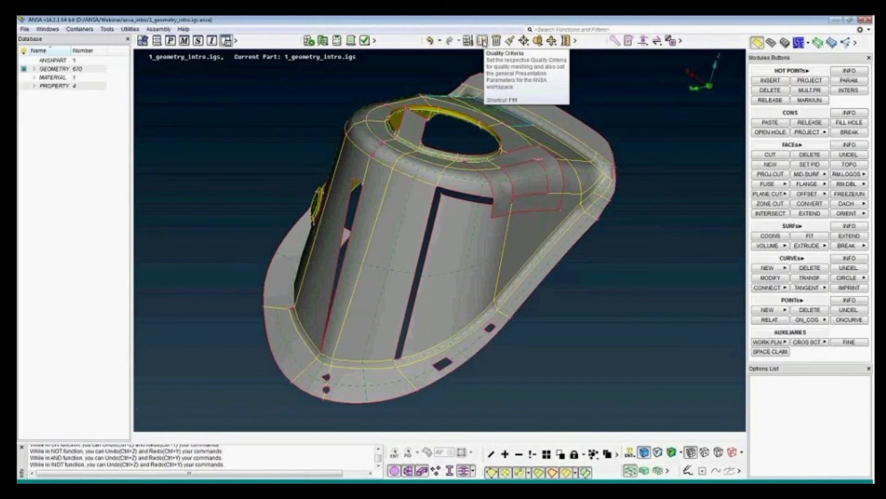
Set the Detail on Demand effect in the Presentation Parameters midway between all details and zoom to see details
click(483, 42)
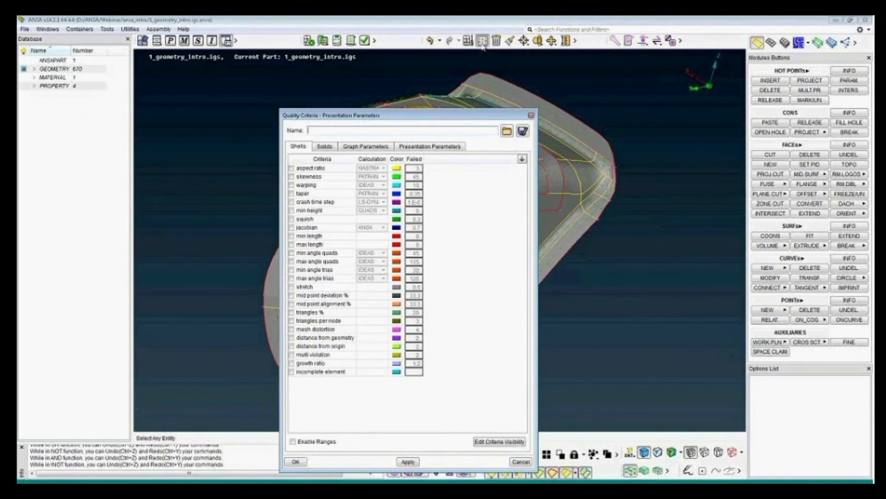
key(Escape)
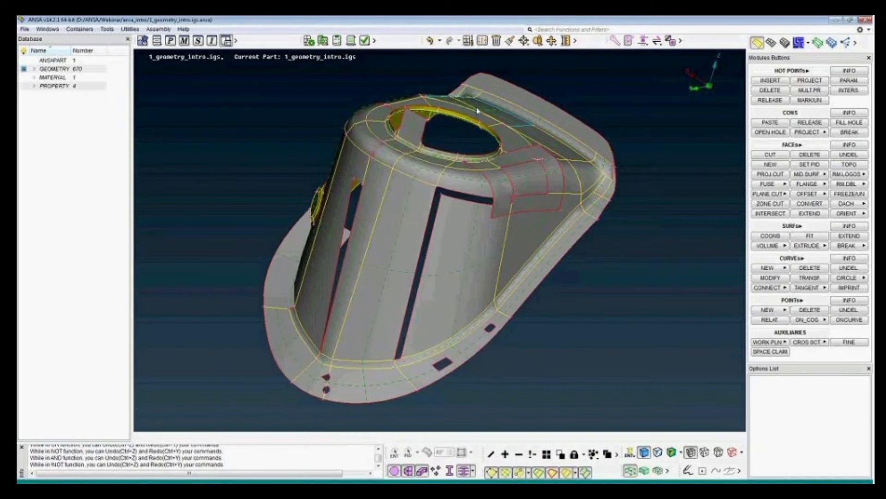
click(482, 41)
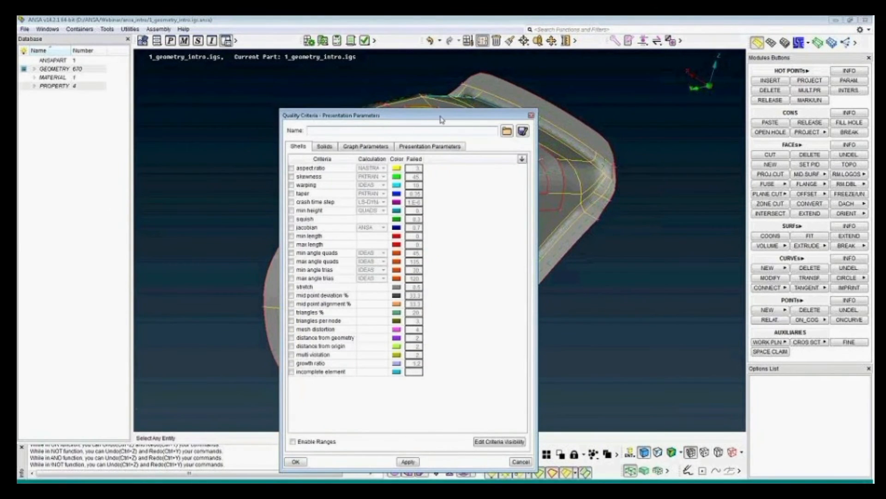
click(408, 147)
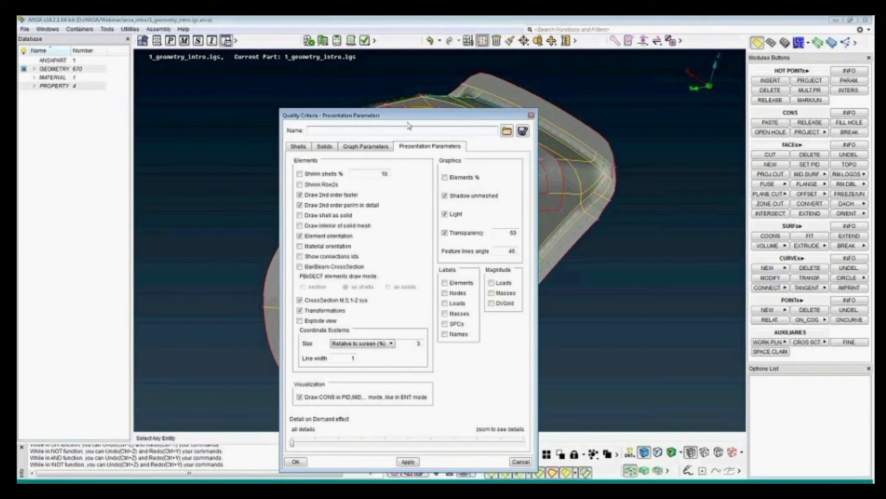
drag(408, 117, 409, 94)
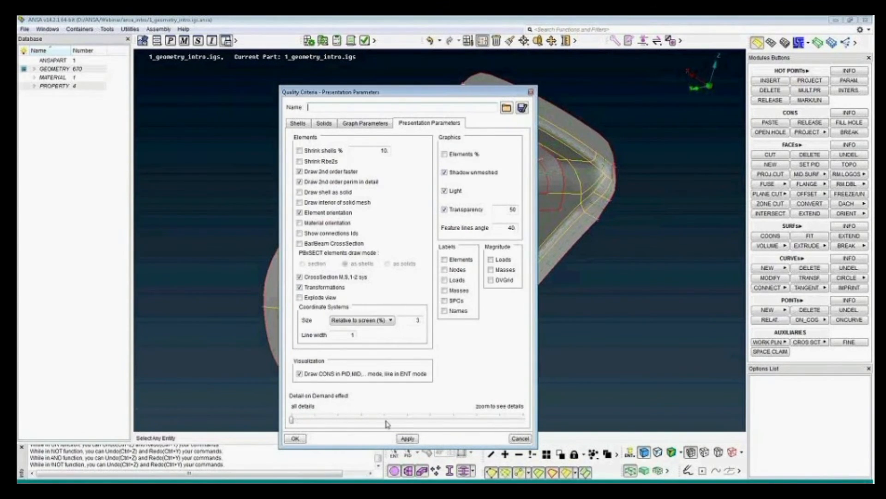
drag(292, 420, 408, 422)
click(295, 438)
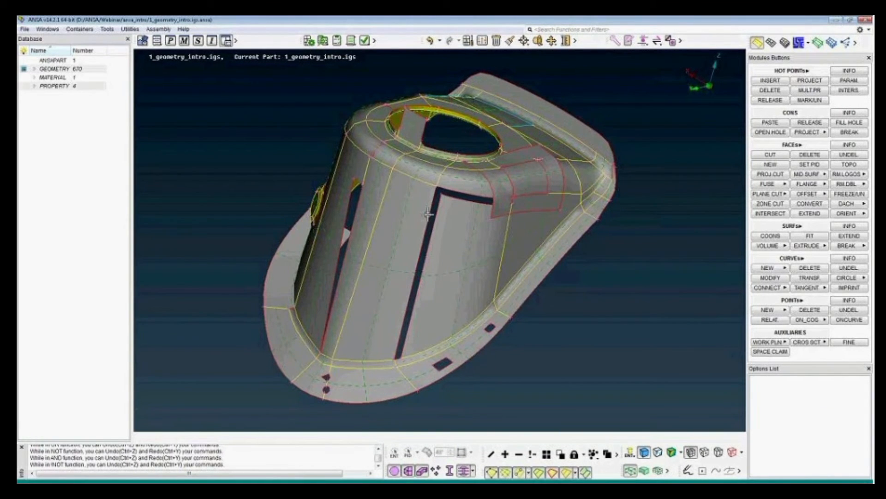
Examine how the part's faces and edges are drawn while zooming far out and back in
scroll(429, 214, down, 5)
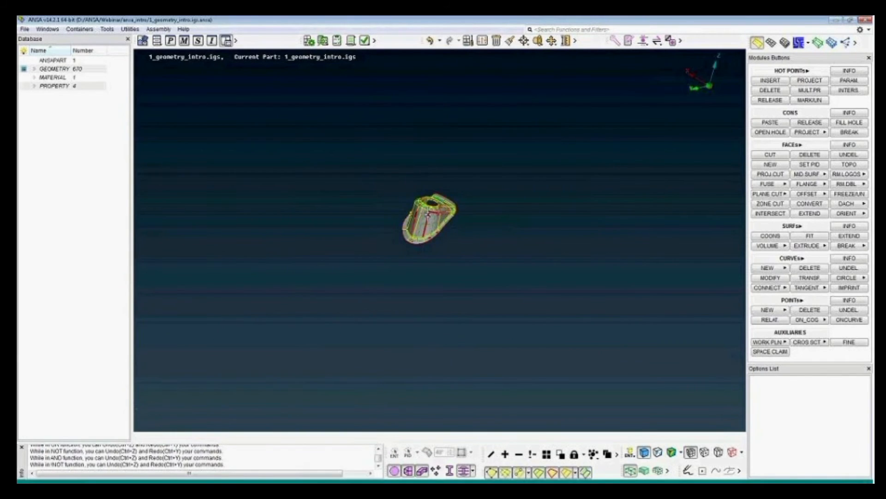
scroll(428, 214, down, 2)
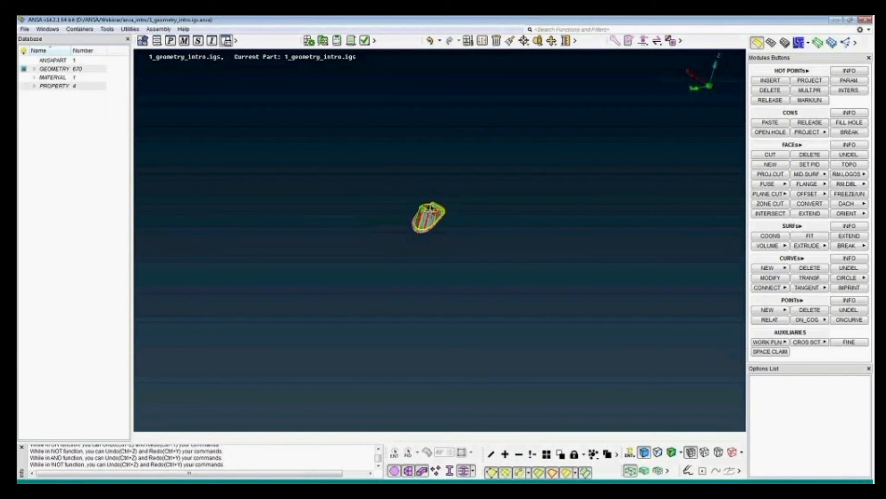
scroll(419, 211, down, 1)
scroll(420, 211, up, 3)
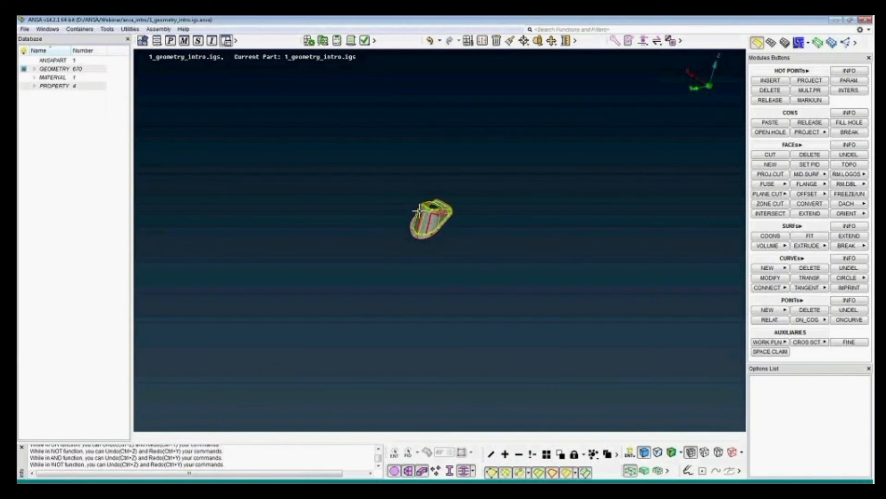
scroll(419, 211, up, 1)
scroll(437, 238, up, 5)
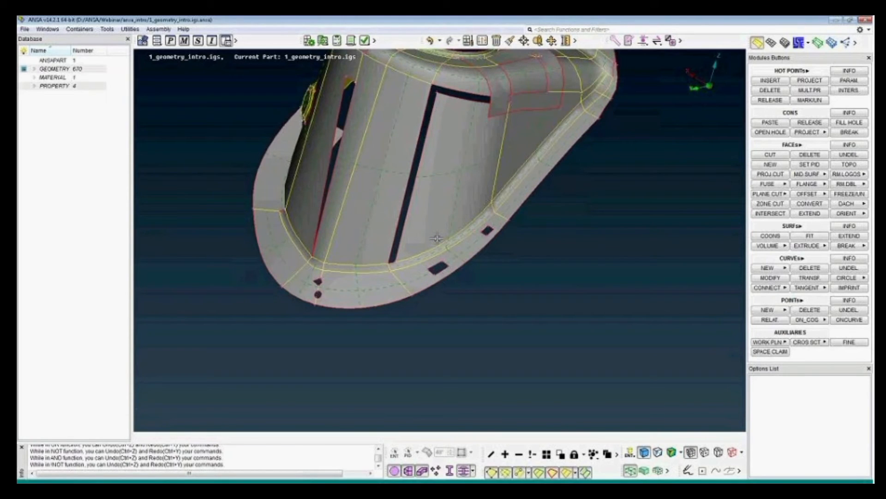
scroll(437, 238, down, 3)
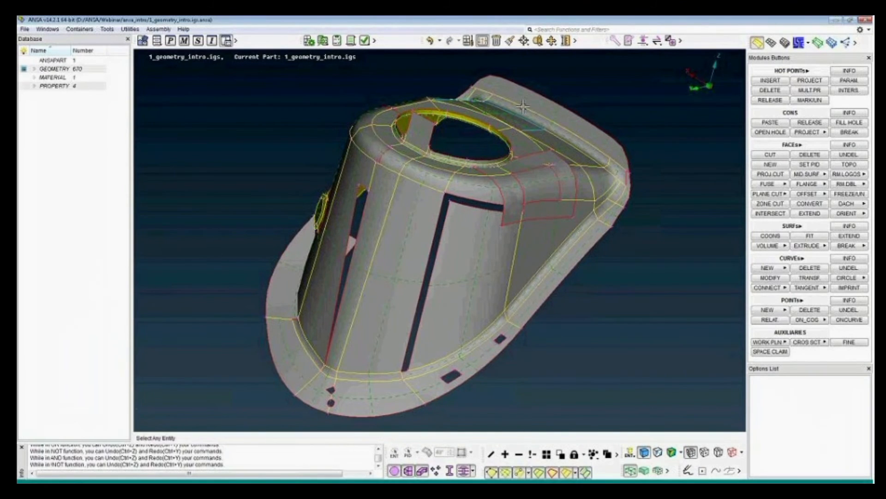
Return the Detail on Demand effect in the Presentation Parameters to all details
click(483, 41)
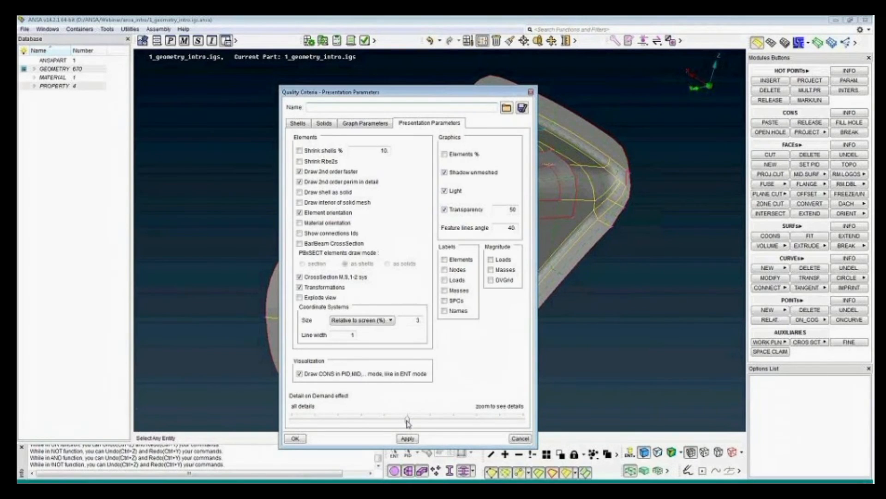
drag(408, 422, 291, 421)
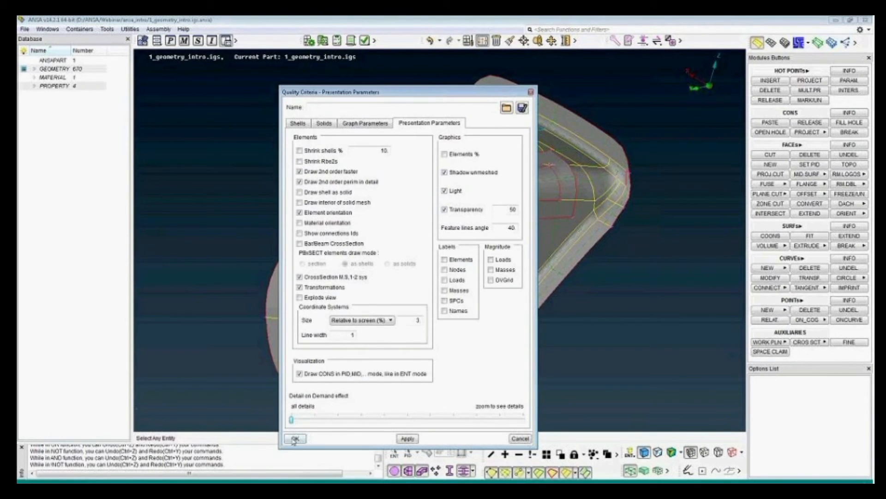
click(294, 439)
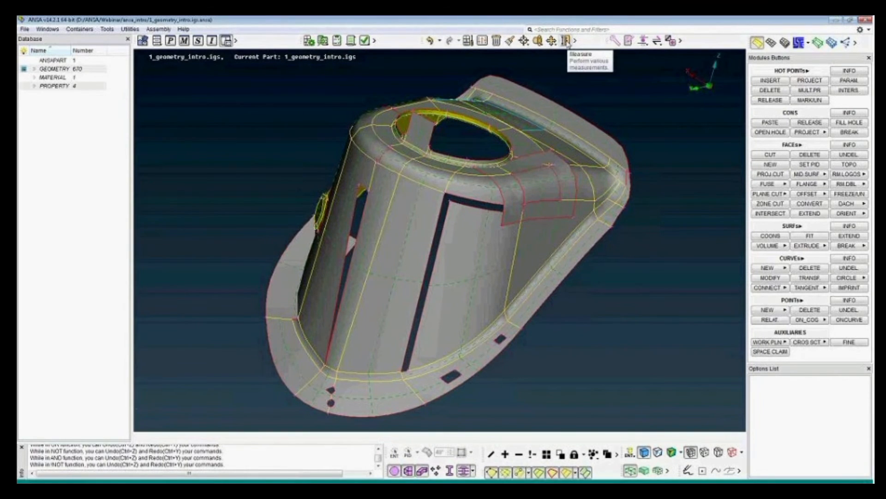
Measure the node-to-node distance across the gap at the upper corner of the wide wall slot
click(566, 41)
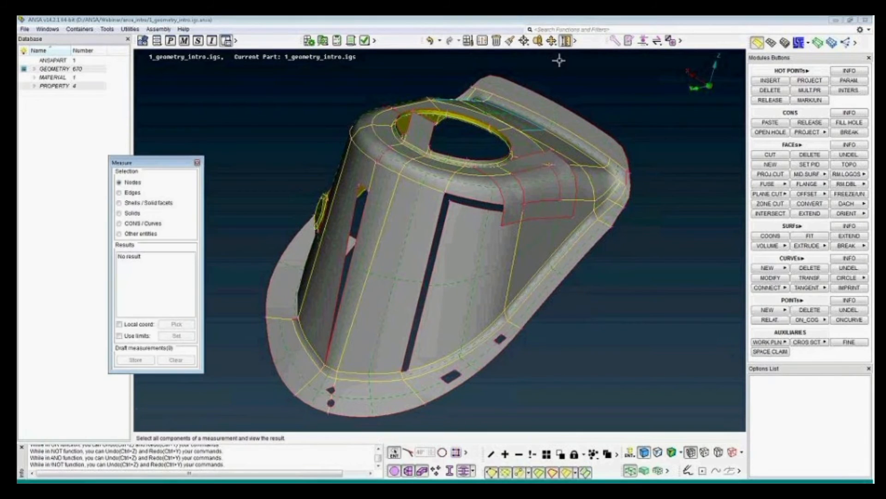
drag(180, 162, 213, 151)
scroll(448, 201, up, 5)
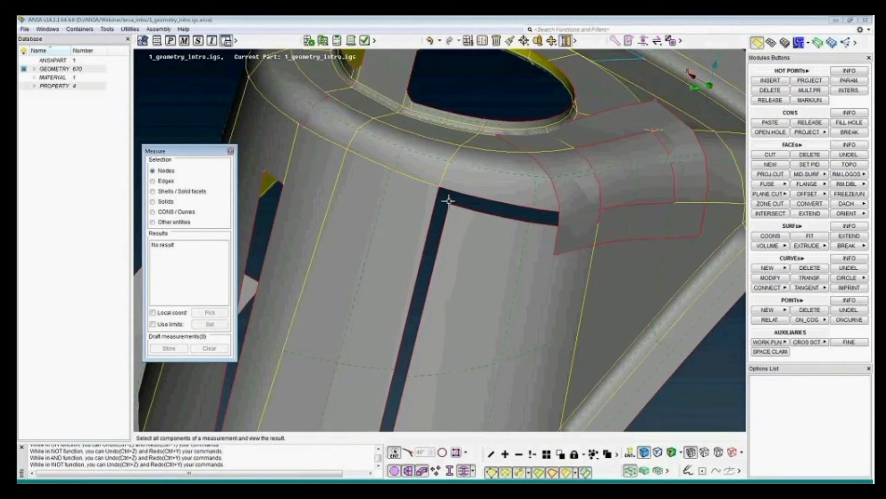
scroll(449, 201, up, 2)
click(449, 203)
click(436, 185)
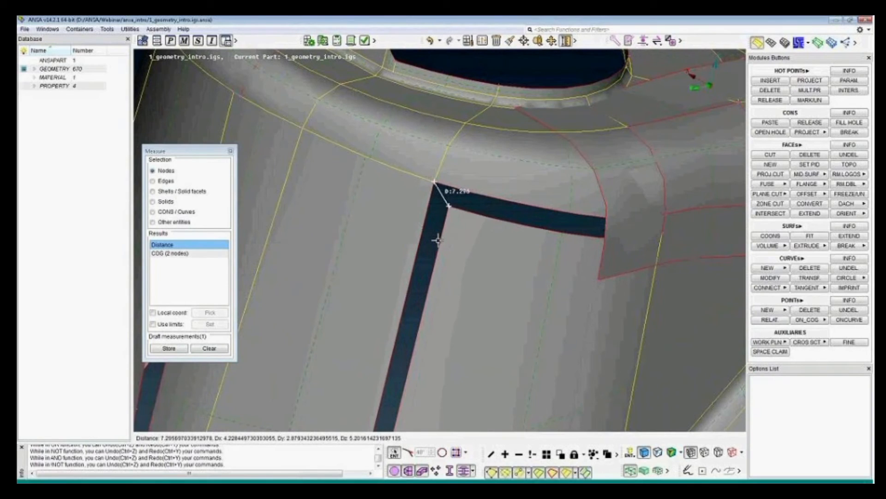
middle_click(460, 205)
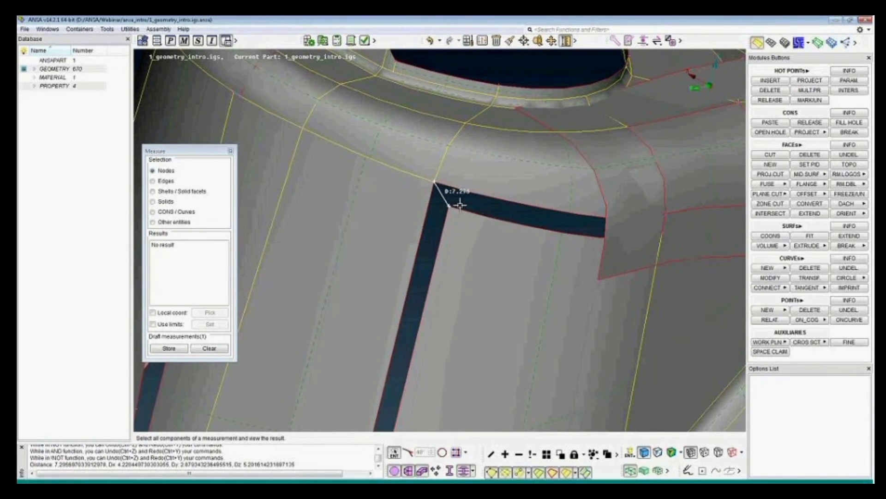
Measure the angle at one corner of the larger rectangular flange hole by picking three of its corner nodes
scroll(460, 205, down, 5)
scroll(471, 323, up, 3)
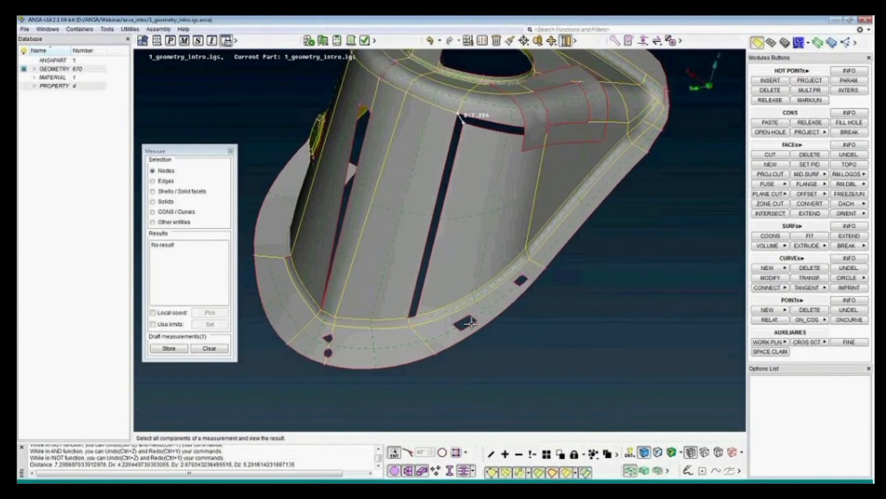
scroll(471, 323, up, 2)
click(479, 319)
click(453, 324)
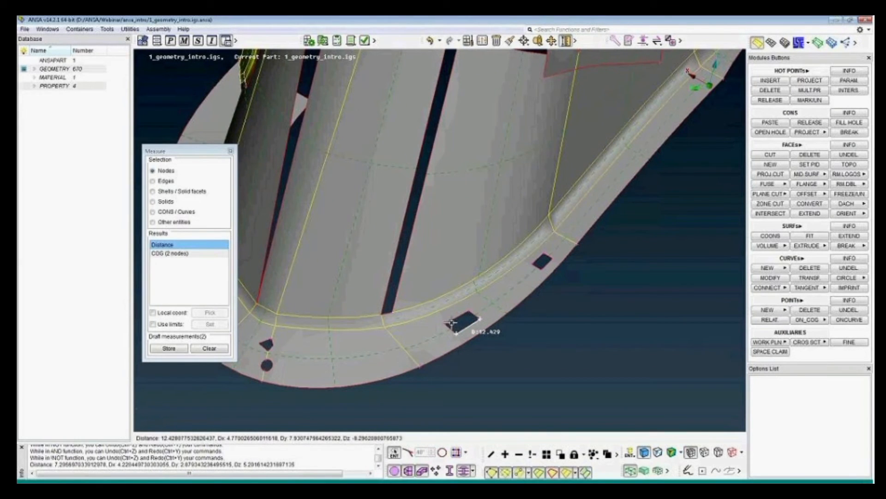
click(448, 323)
middle_click(459, 323)
scroll(461, 319, up, 3)
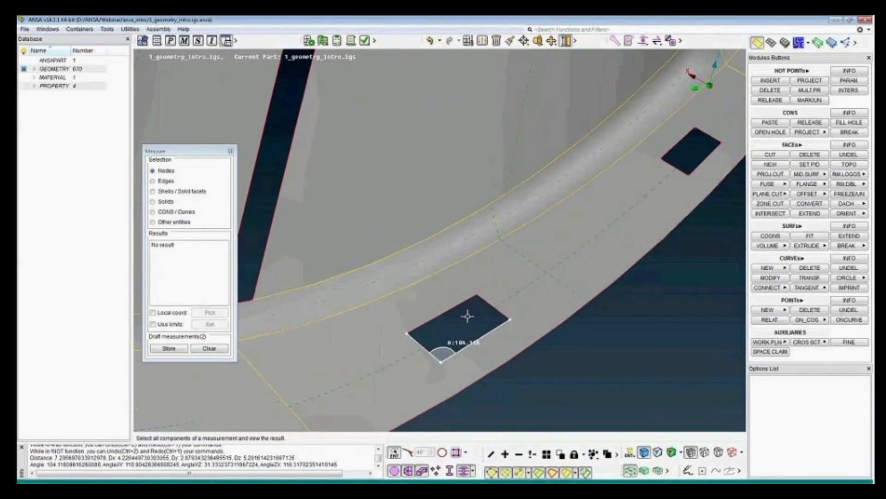
scroll(467, 317, up, 2)
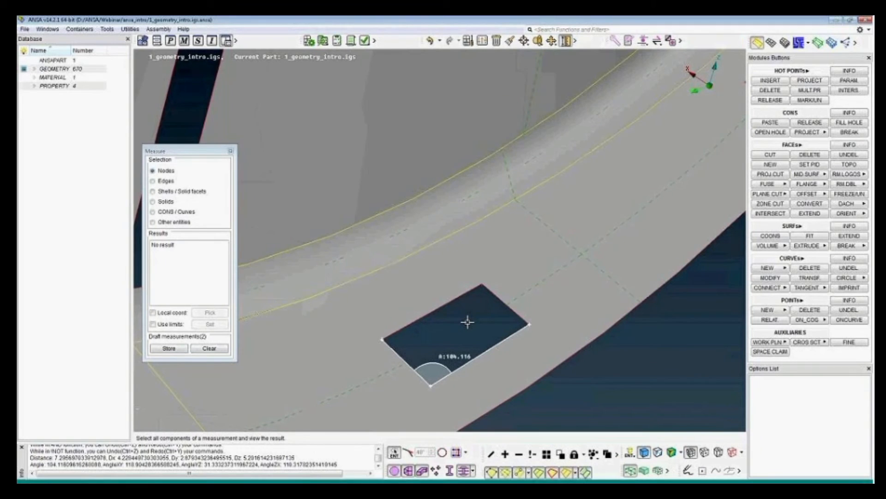
scroll(468, 321, down, 5)
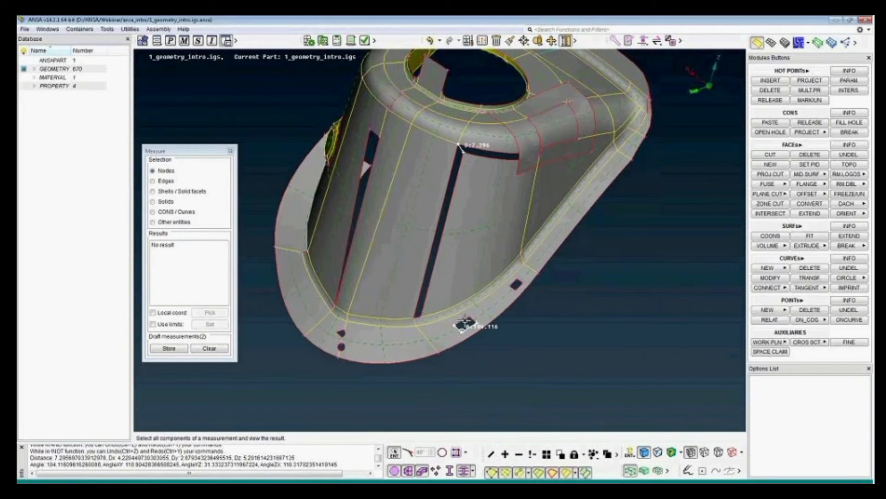
Measure the distance from a node on the flange's outer edge to the CONS crossing the flange near the two small holes
click(169, 173)
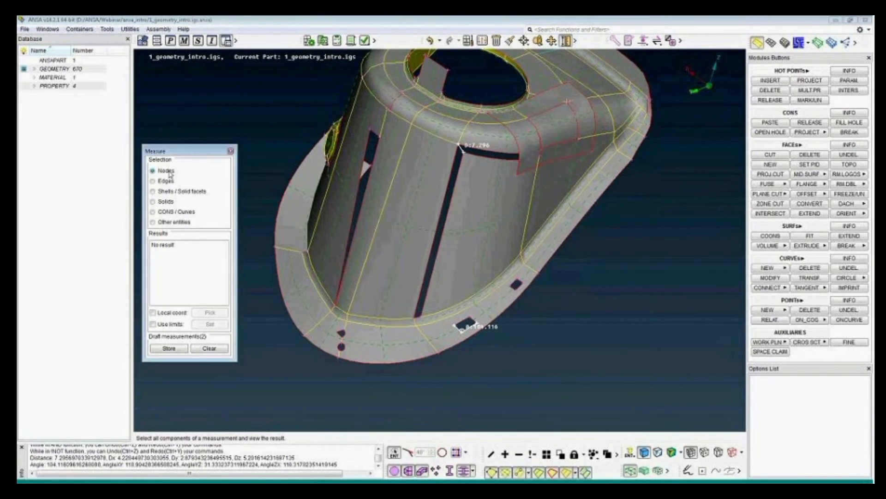
click(440, 359)
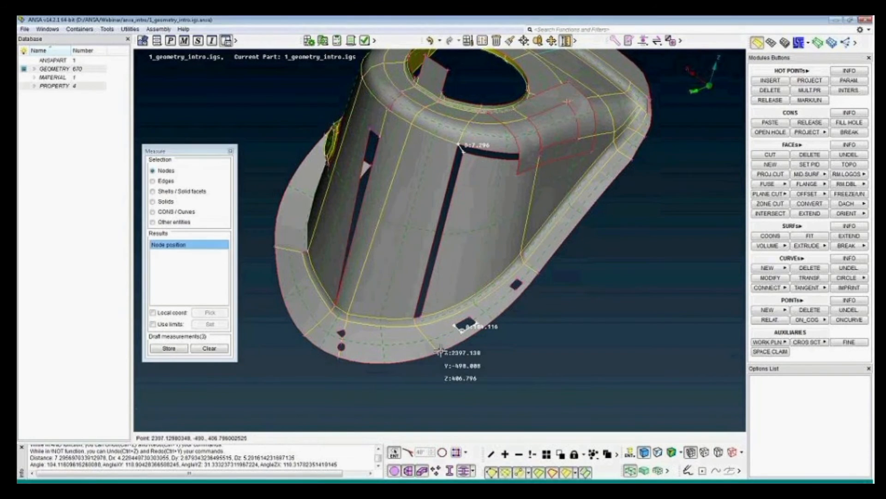
click(164, 213)
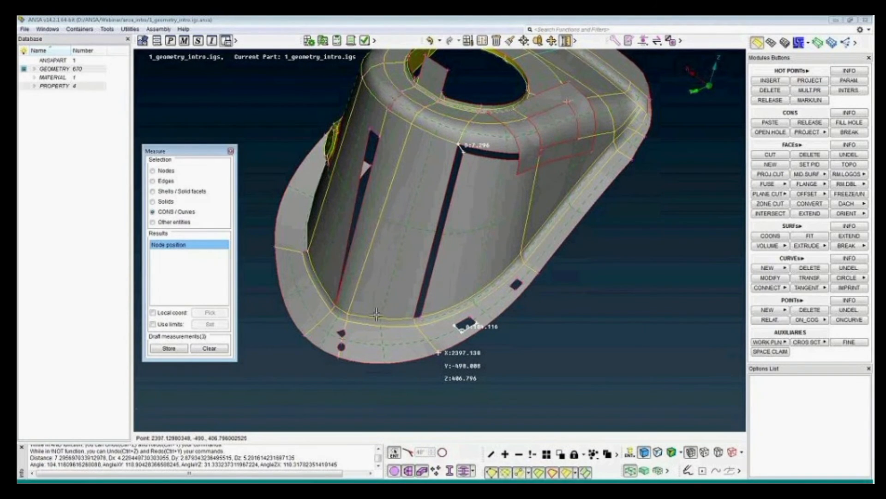
click(322, 320)
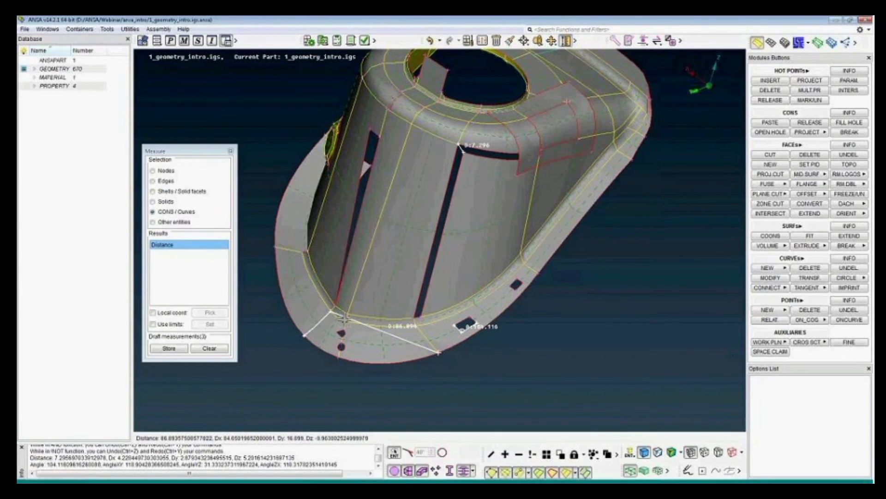
middle_click(392, 328)
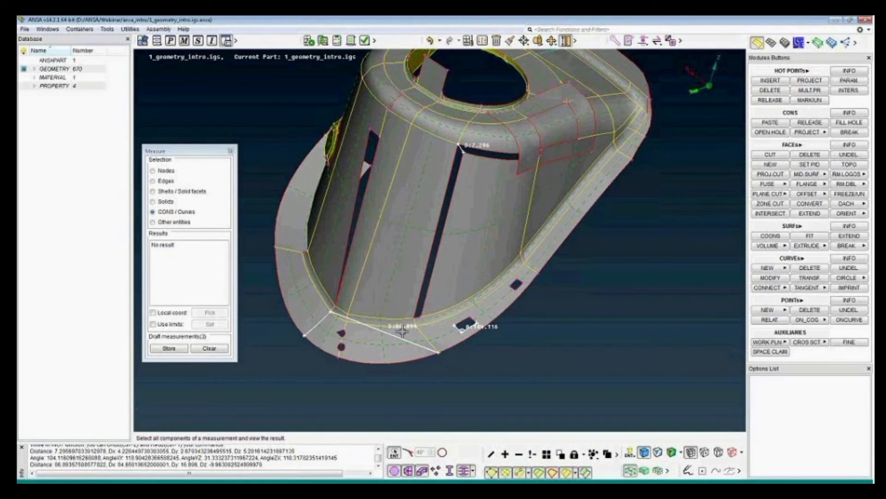
Measure the distance between the two opposite side faces of the part with the Other entities selection
click(172, 222)
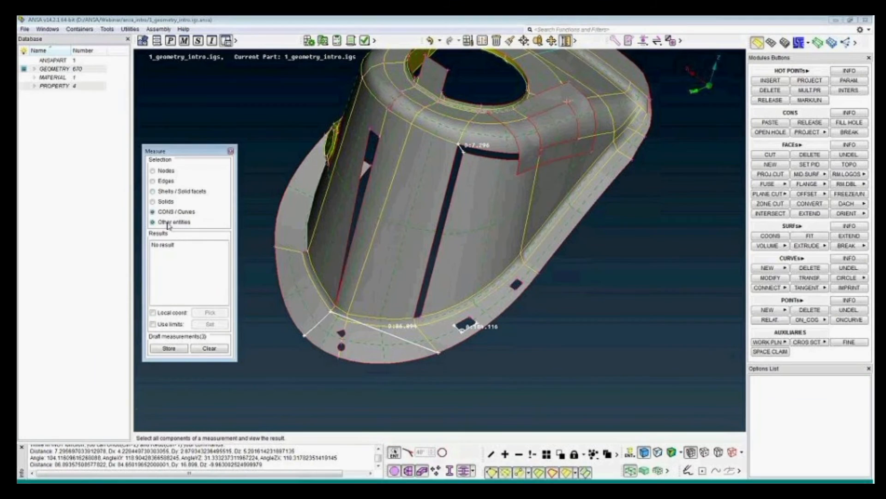
click(552, 185)
scroll(549, 185, down, 3)
ctrl+drag(536, 185, 545, 195)
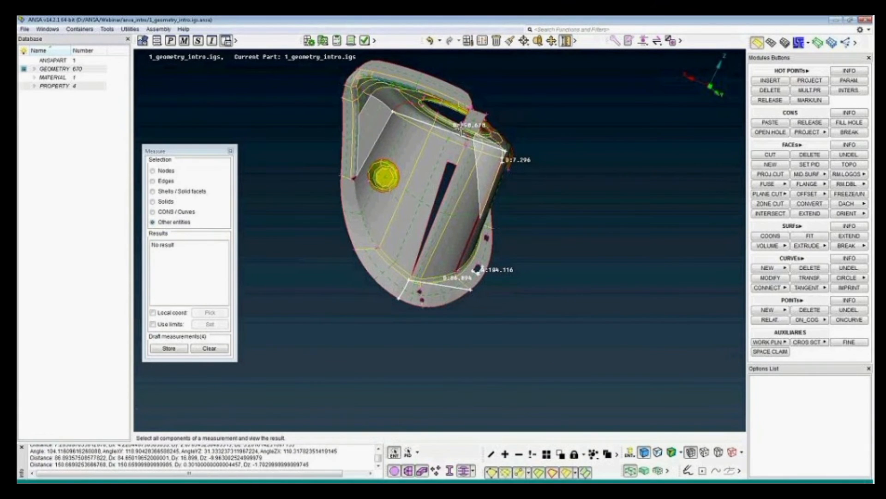
scroll(457, 134, up, 5)
scroll(464, 171, up, 6)
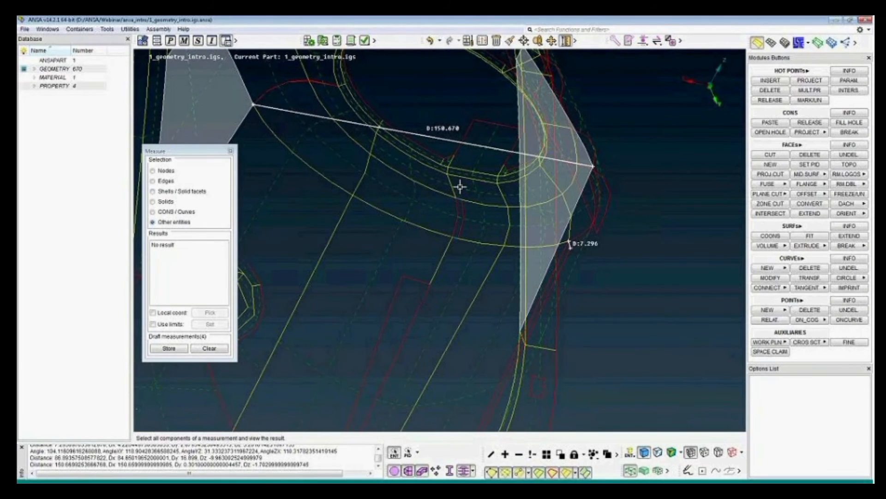
ctrl+drag(459, 187, 460, 188)
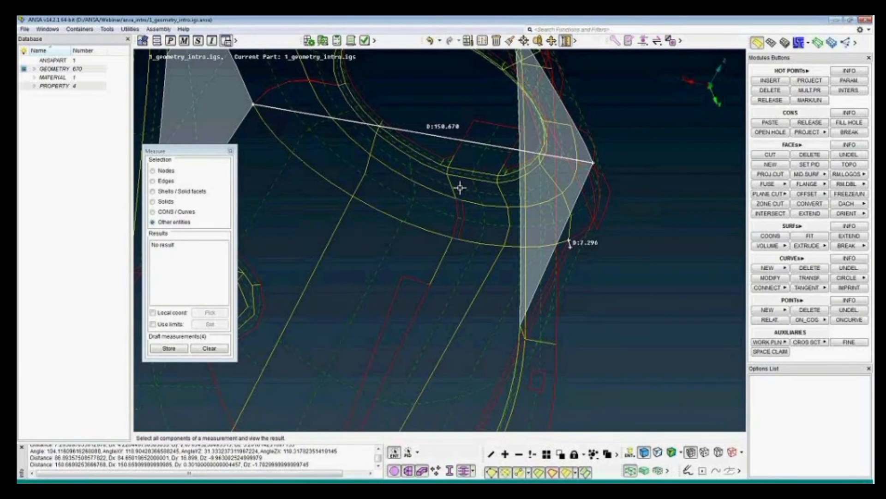
scroll(460, 187, down, 8)
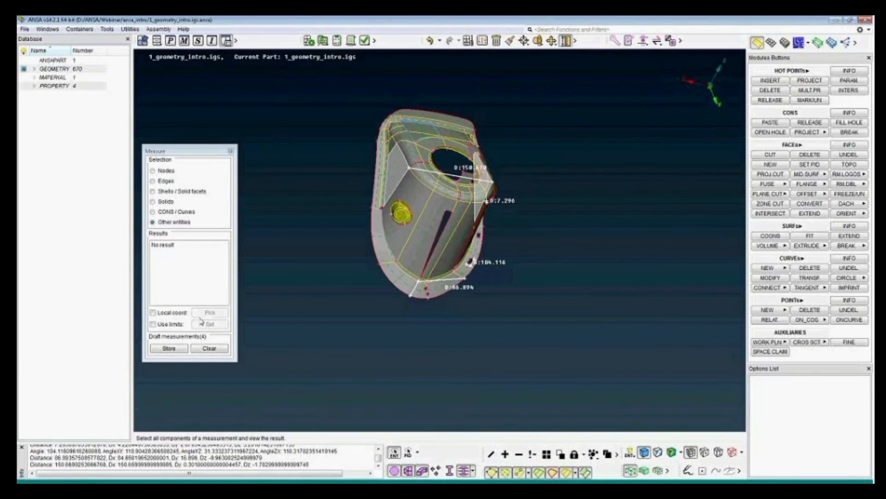
Clear all draft measurements and exit the Measure tool
ctrl+drag(467, 240, 410, 219)
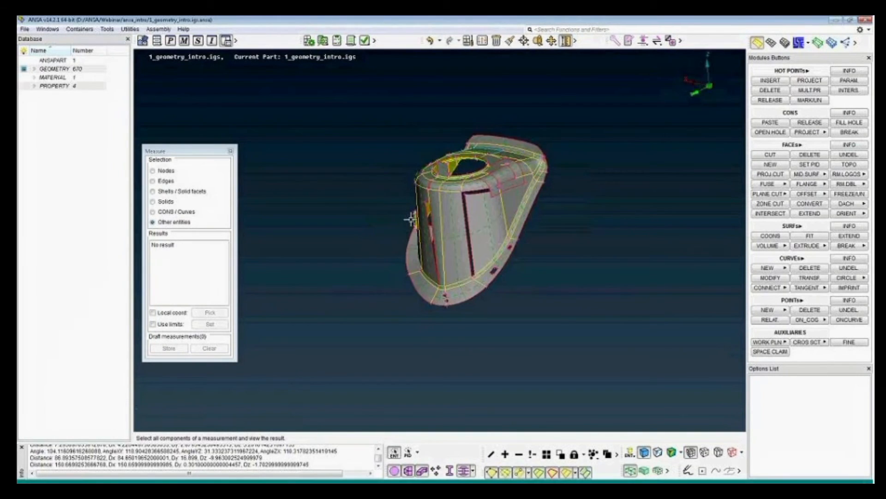
middle_click(410, 219)
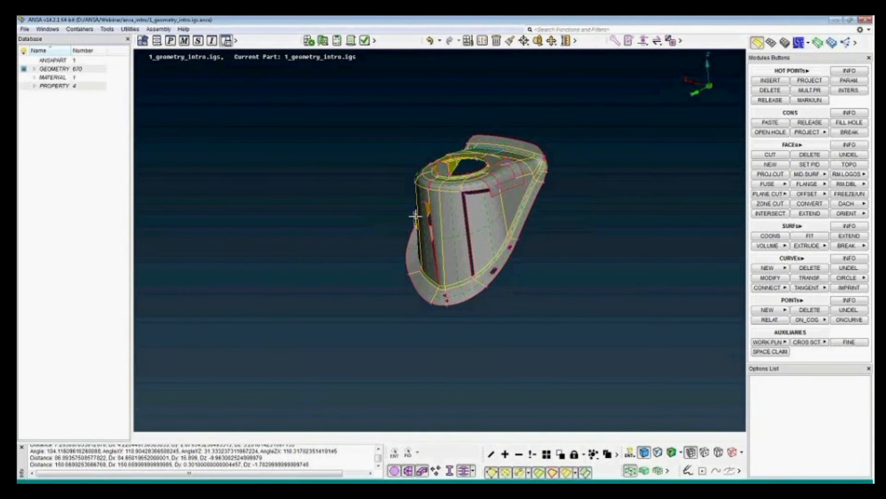
scroll(416, 216, up, 3)
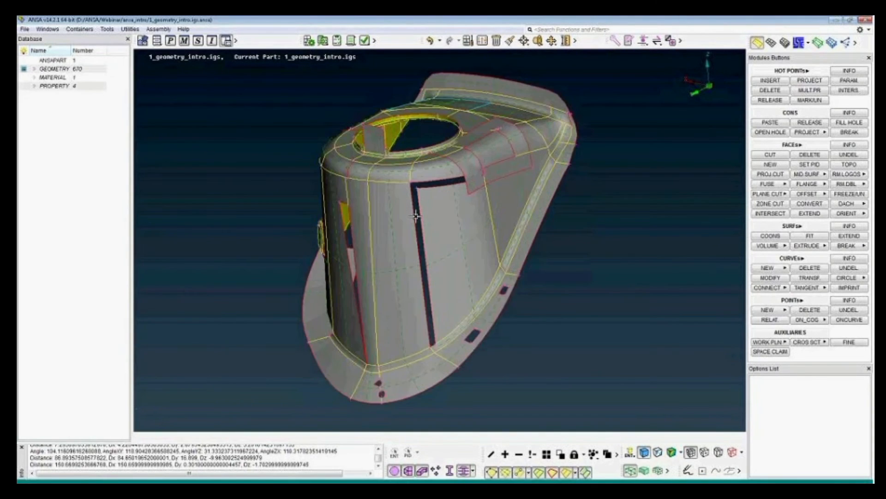
View the hidden functions of the FACEs and CURVEs groups in the TOPO module
click(792, 145)
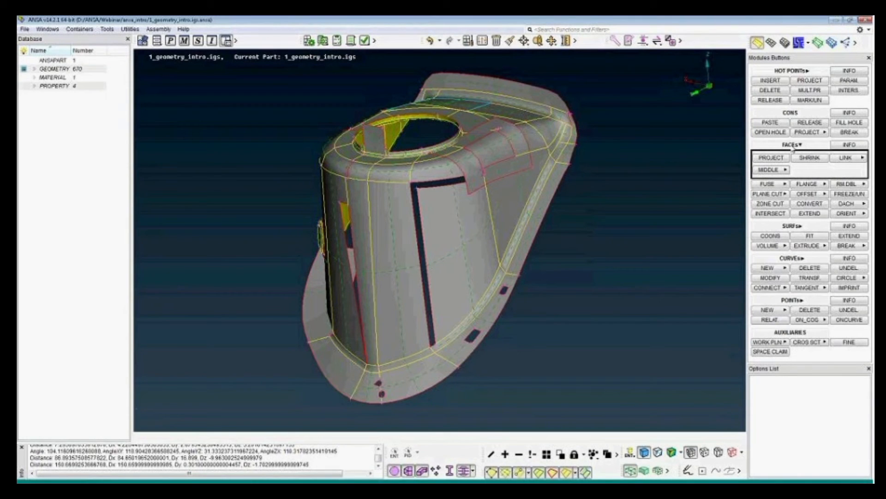
click(793, 146)
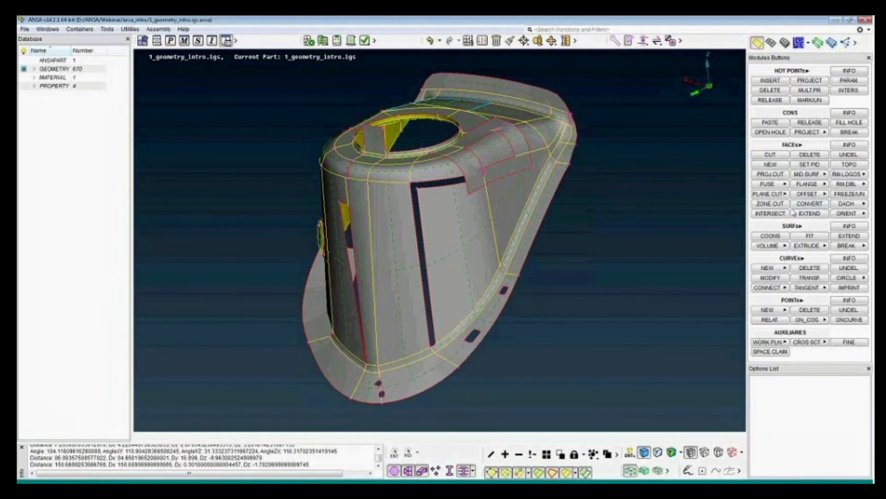
click(794, 259)
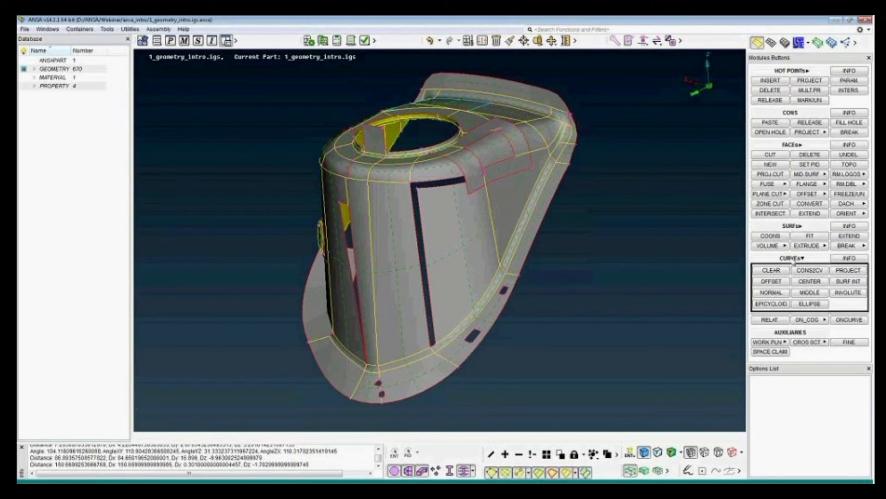
click(793, 260)
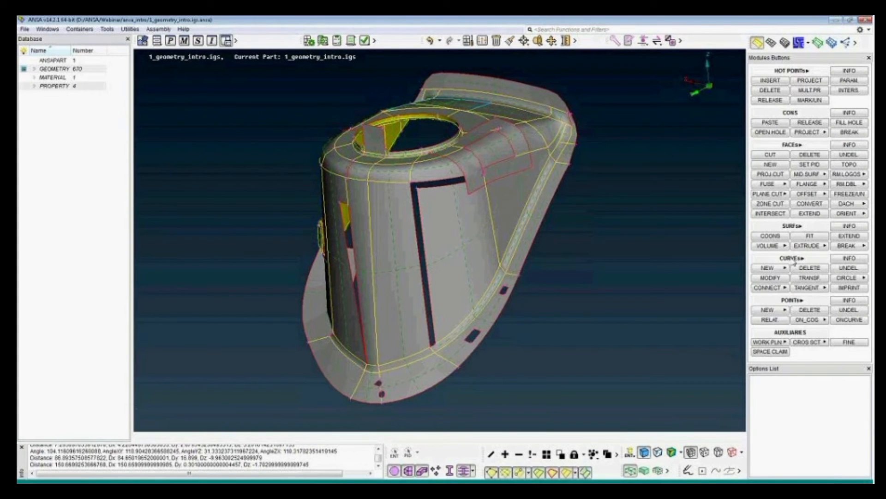
Show the hidden CURVEs functions in a separate window and hide IMPRINT and TANGENT from the CURVEs group
click(794, 260)
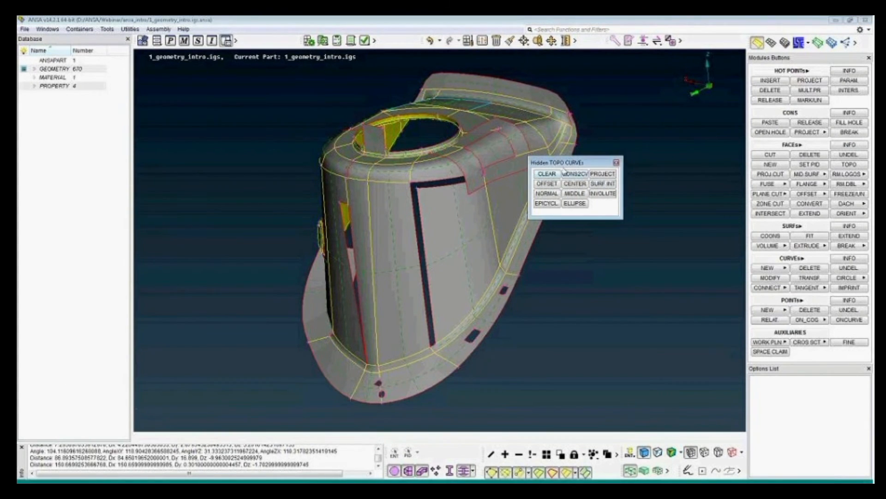
drag(567, 165, 670, 219)
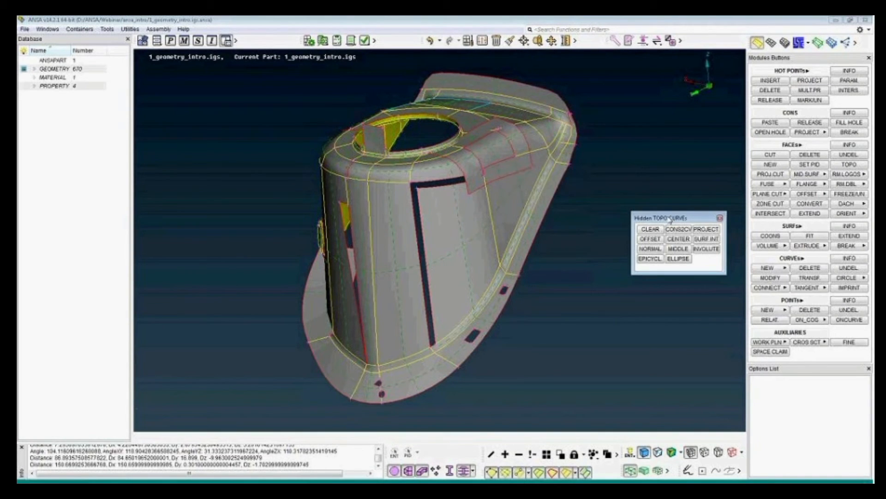
right_click(853, 288)
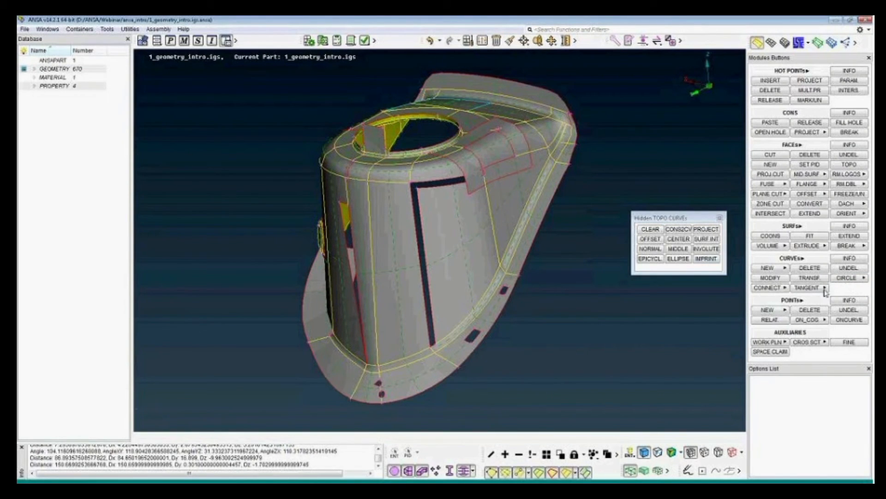
right_click(808, 288)
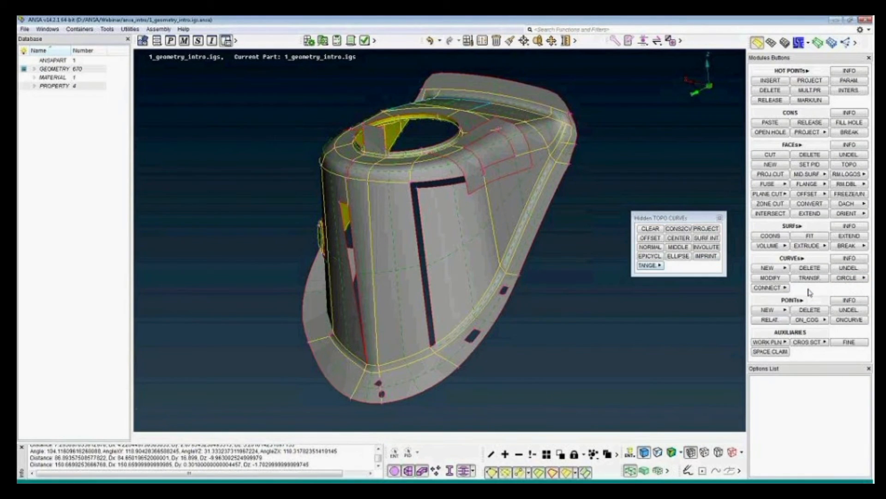
Add the hidden SURF INT, CONS2CV and CLEAR functions to the visible CURVEs group and close the hidden functions window
click(706, 238)
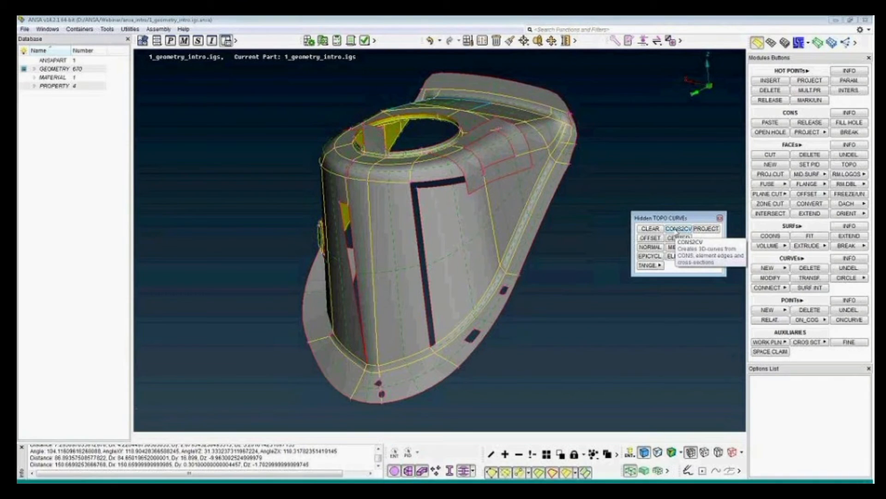
click(678, 228)
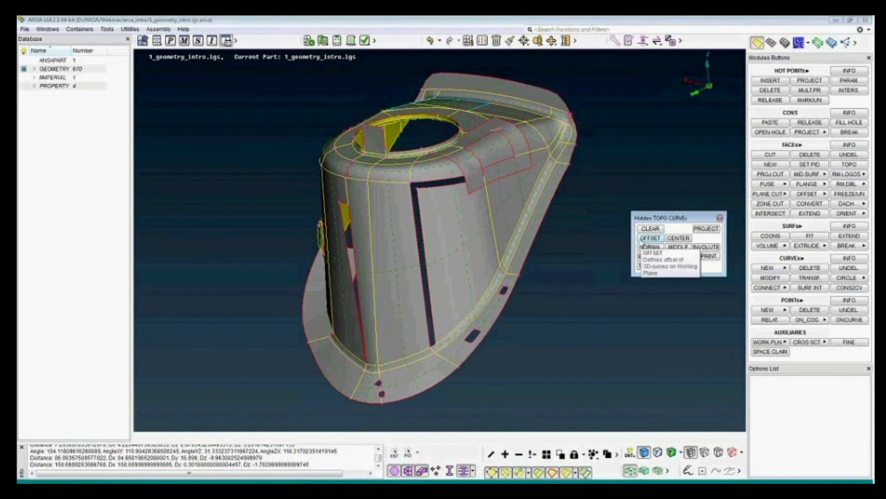
click(649, 229)
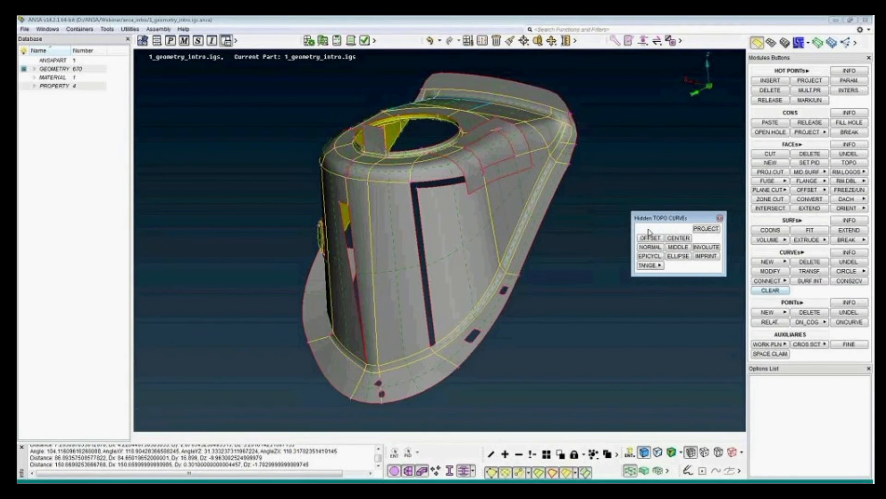
click(719, 217)
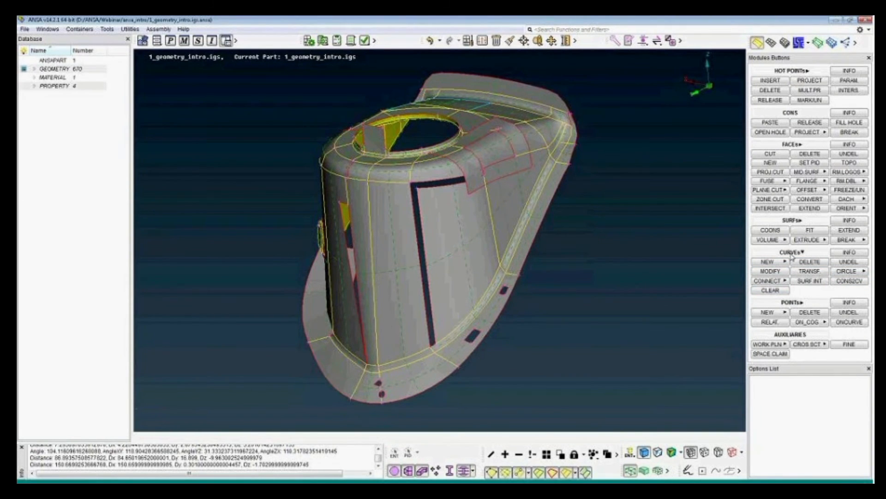
Hide CLEAR, CONS2CV and SURF INT from the CURVEs group again and make IMPRINT visible there
click(792, 254)
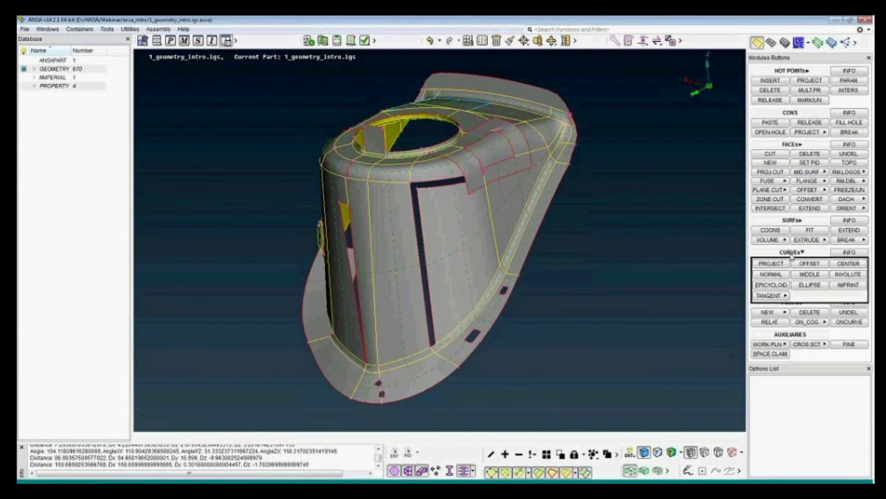
click(791, 255)
right_click(791, 255)
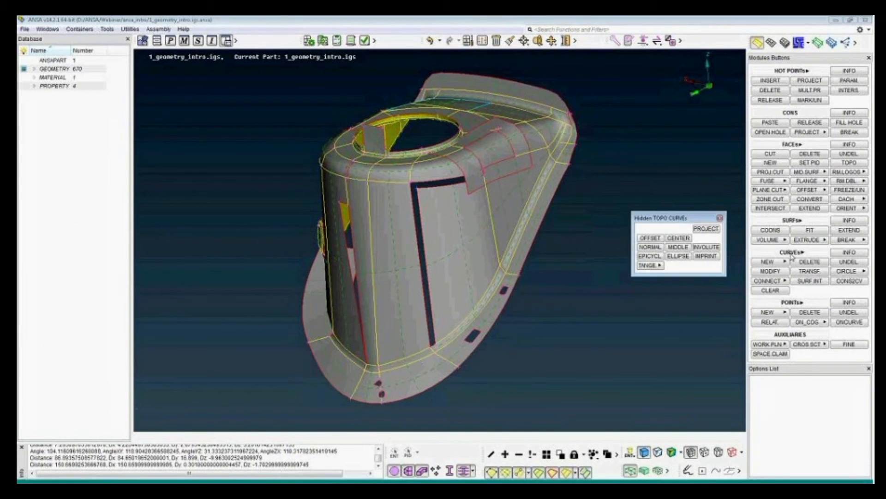
click(779, 292)
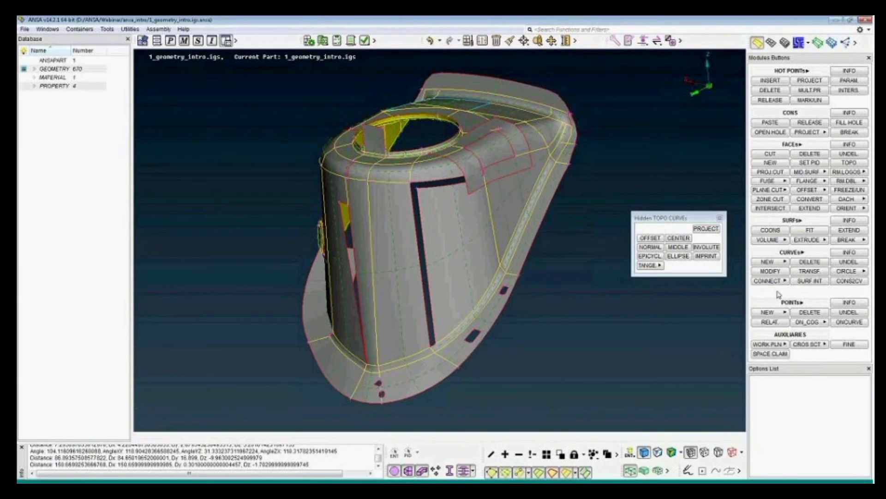
click(850, 288)
click(819, 289)
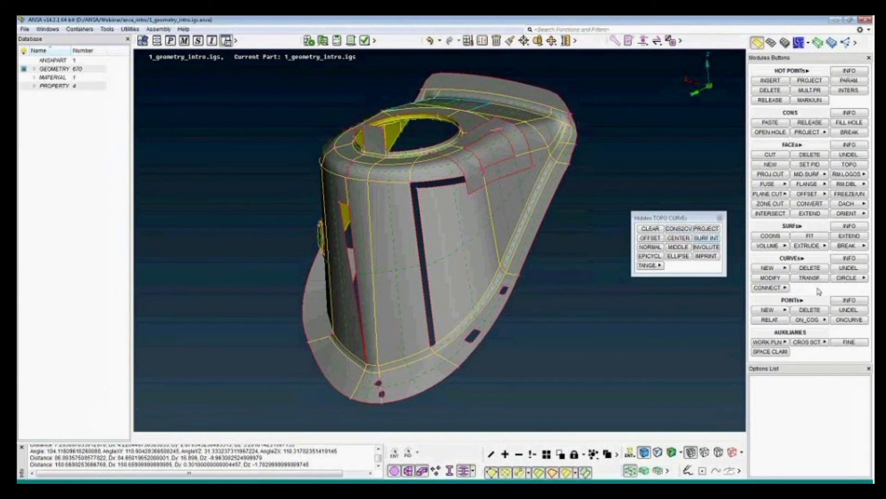
click(710, 255)
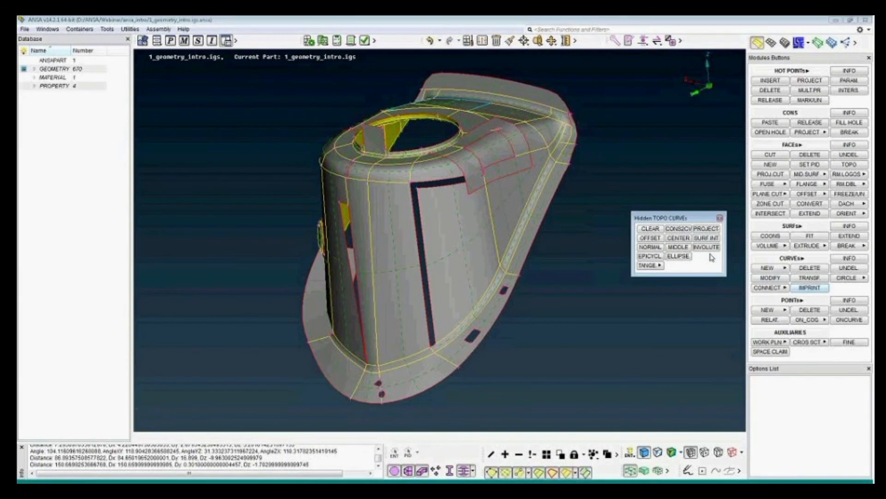
click(720, 217)
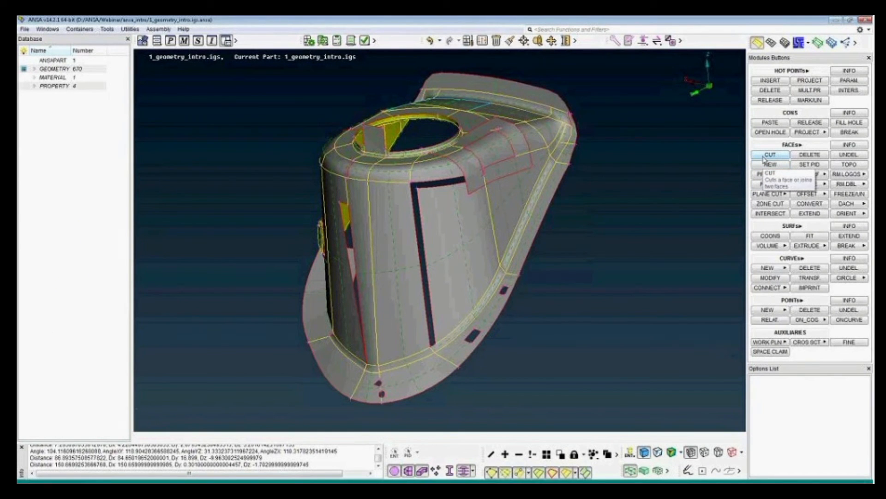
Consult the online help page of the FACEs CUT function, then close it
key(F1)
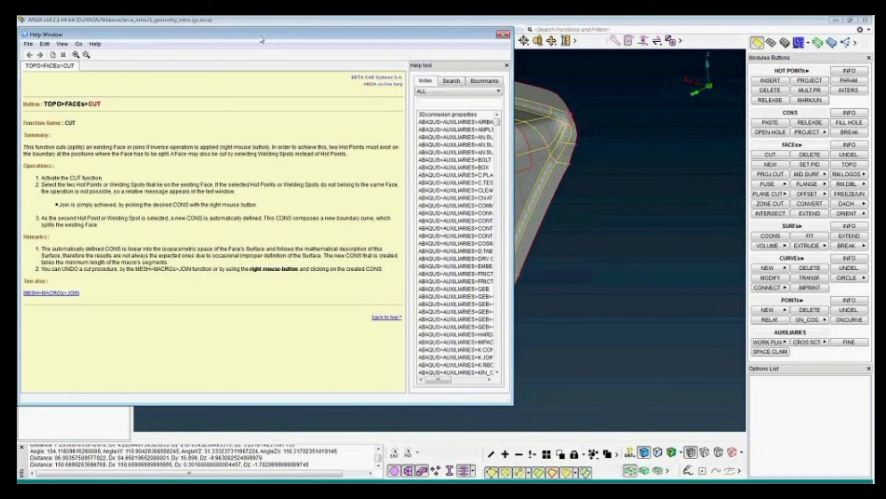
drag(262, 40, 463, 63)
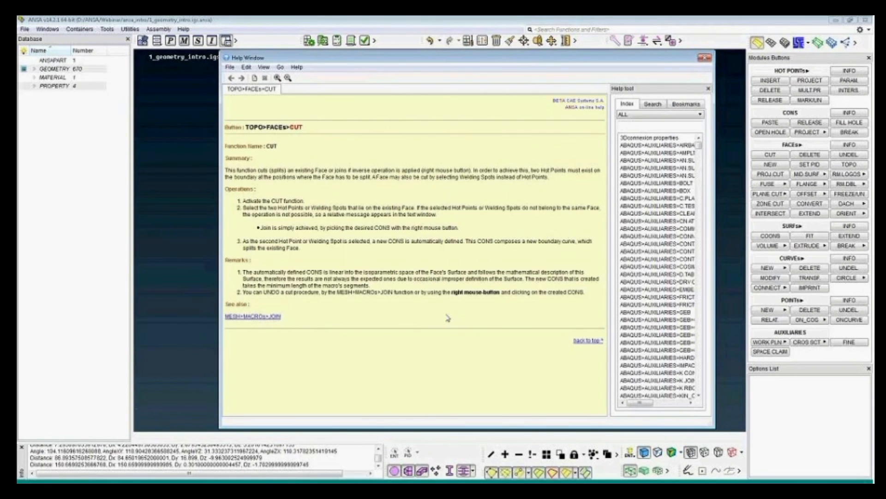
key(Escape)
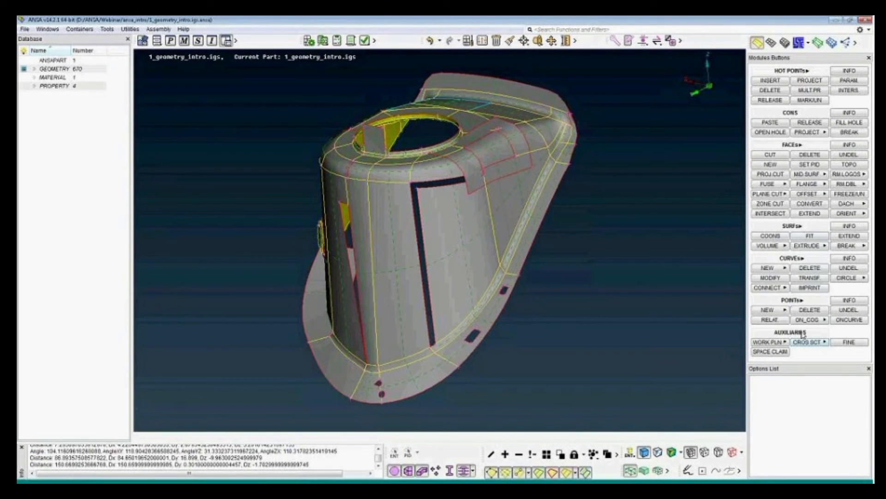
Call up the online help for the POINTs RELAT. function and close the help window
right_click(782, 322)
click(785, 333)
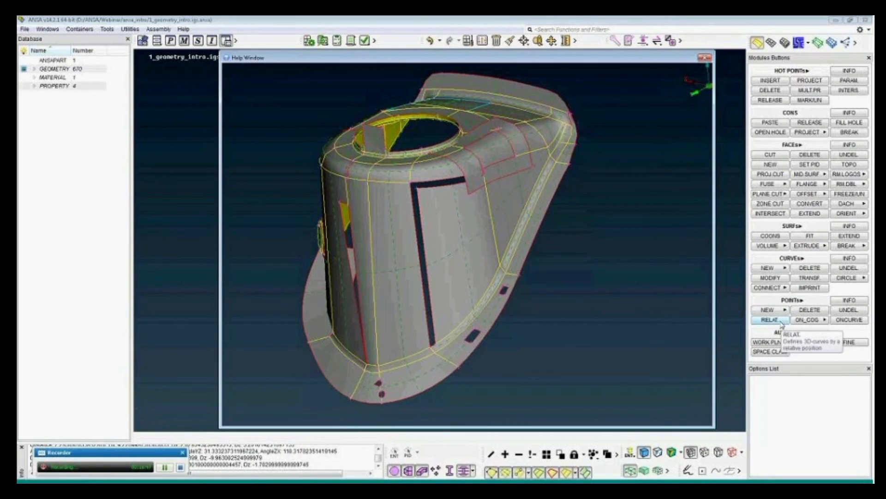
click(704, 59)
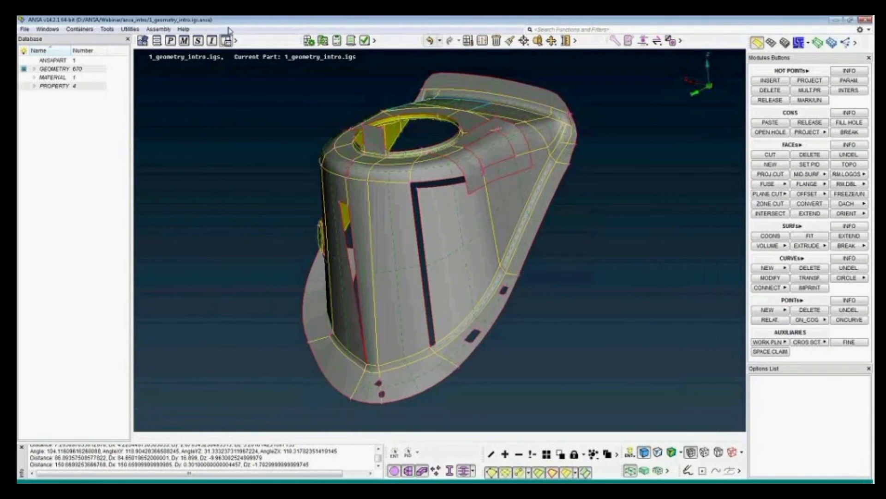
Open the ANSA documentation index and look through its user's guides, tutorials, reference manuals and best practices
click(187, 30)
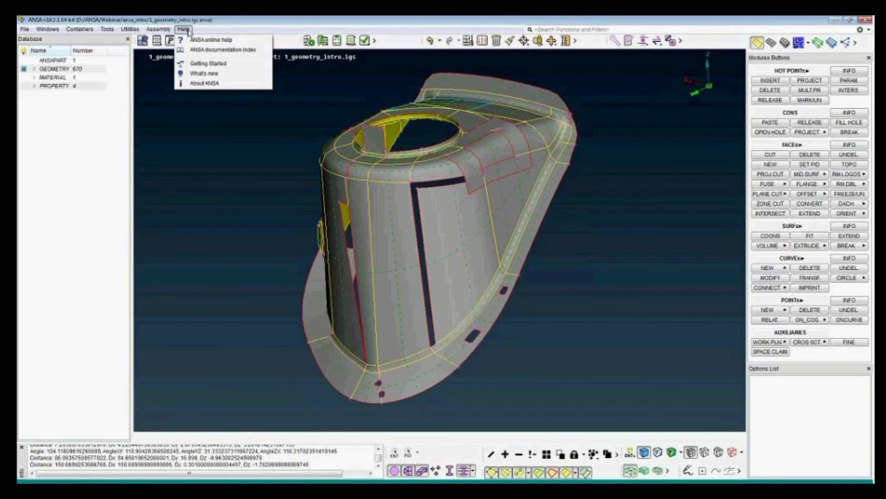
click(201, 49)
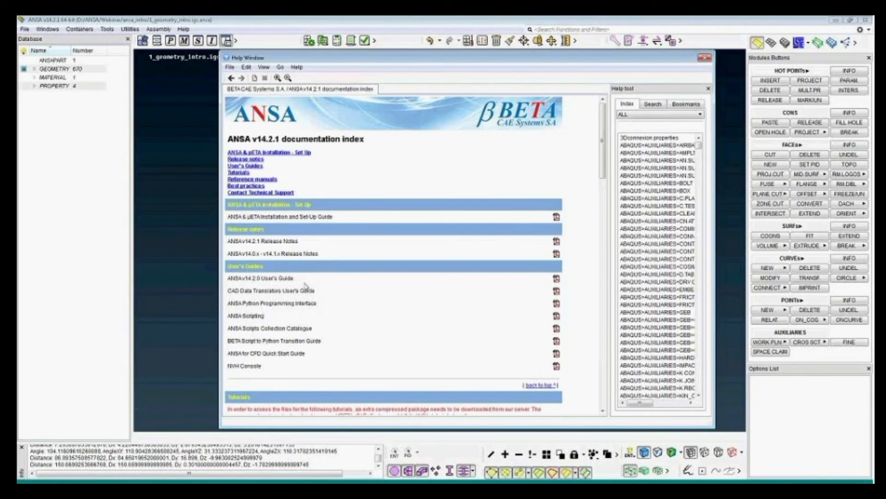
scroll(335, 291, down, 7)
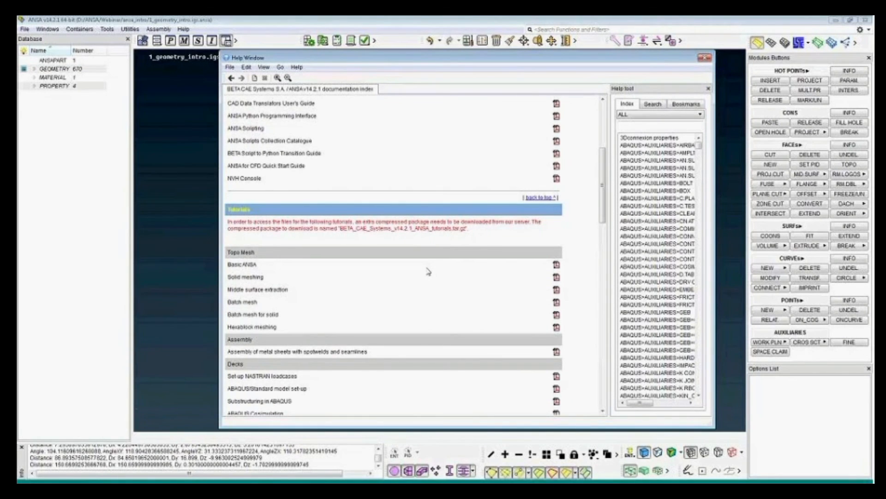
drag(604, 216, 604, 339)
scroll(487, 316, down, 5)
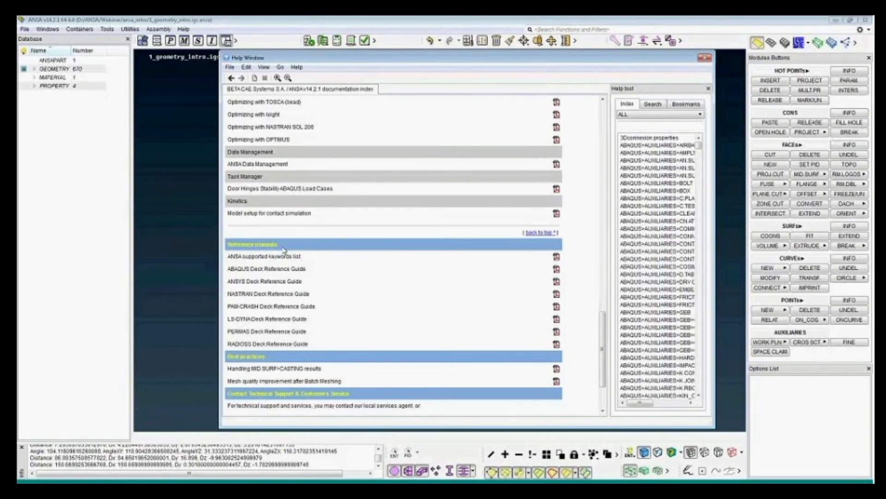
Close the documentation window, find and start FACEs PROJ.CUT by searching for "proj", and leave it after picking a node on the lower flange edge
click(705, 59)
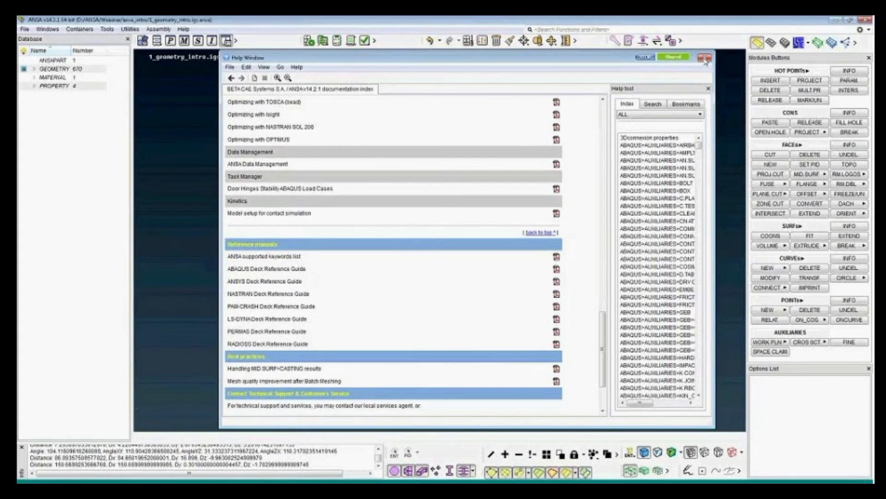
click(571, 28)
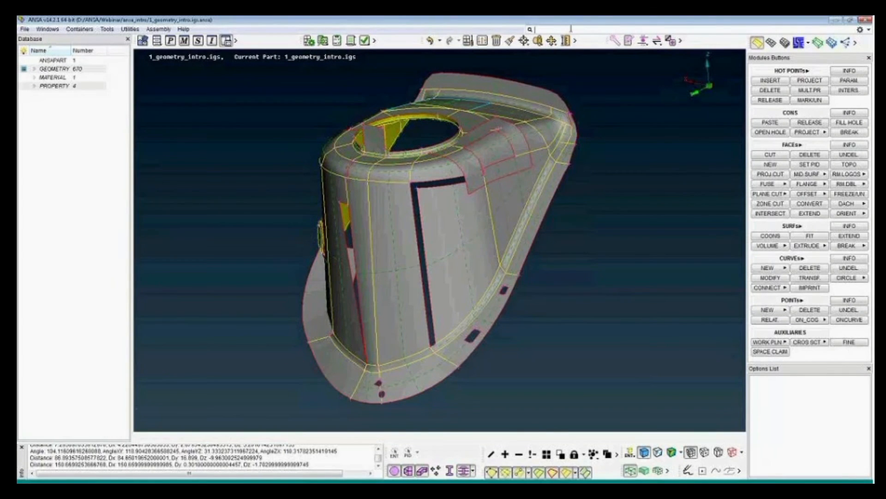
text(proj)
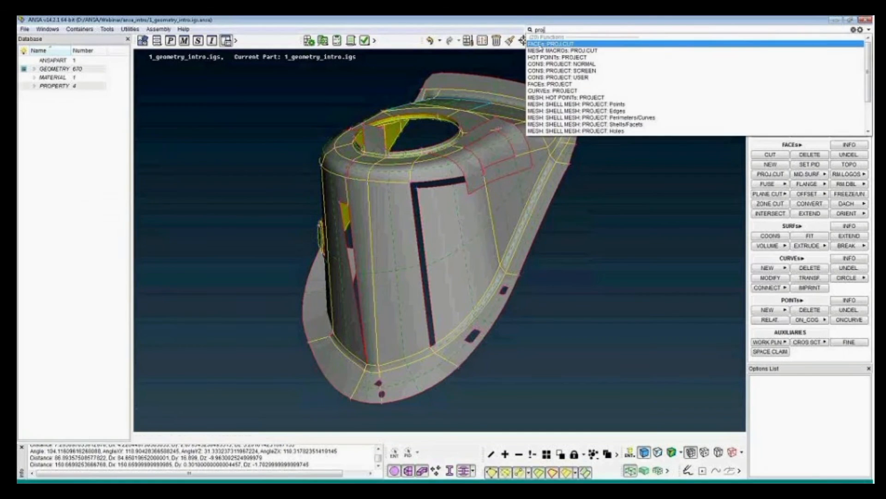
click(549, 44)
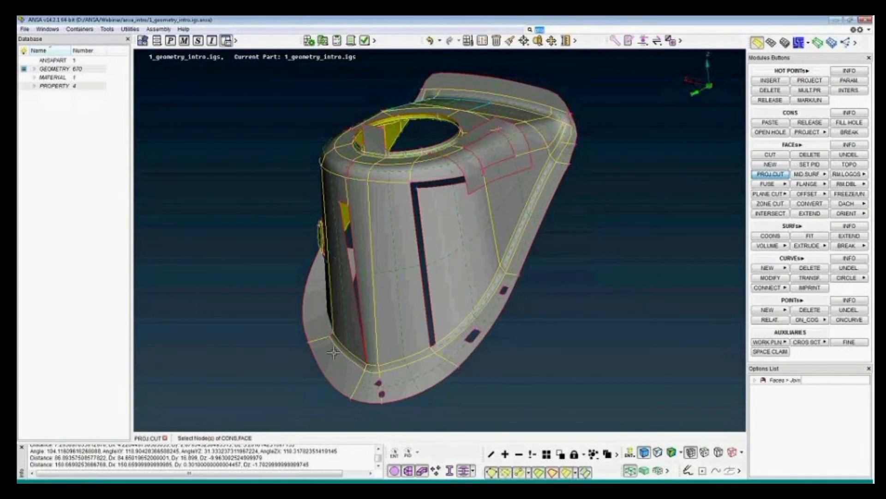
click(365, 370)
middle_click(337, 378)
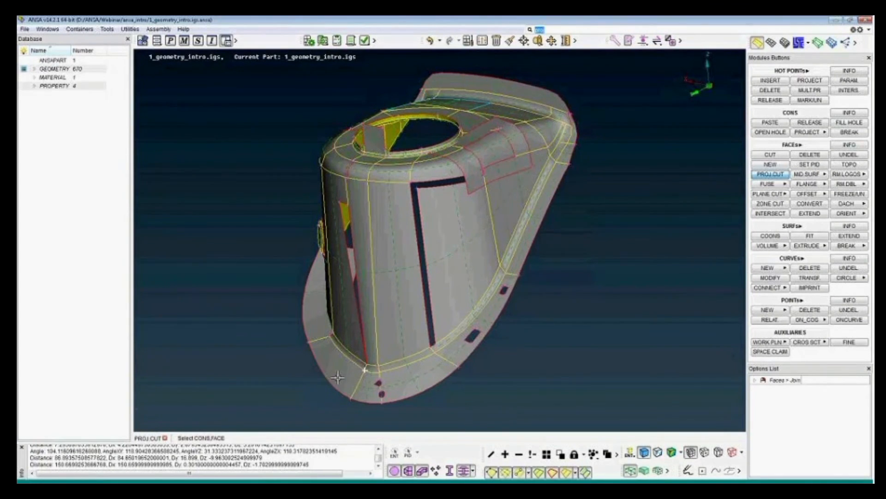
middle_click(365, 368)
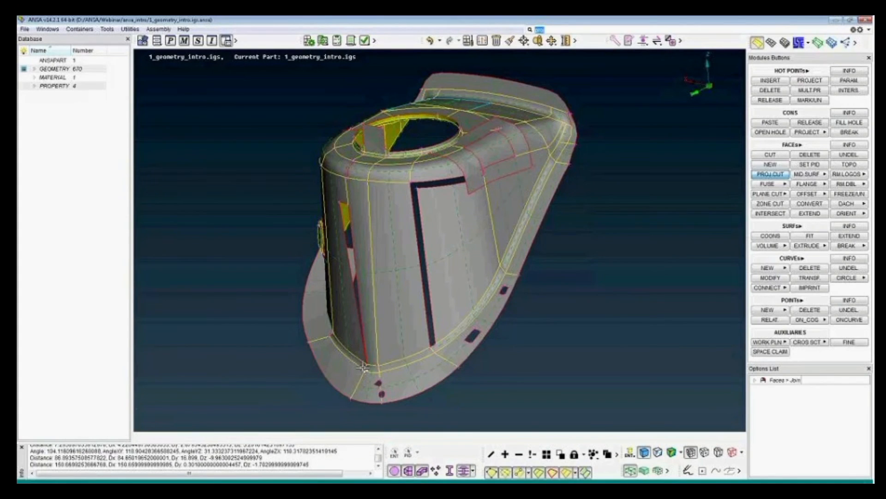
Replace the function search text with the expression 0.6*5.4 and run it through the built-in calculator
click(561, 29)
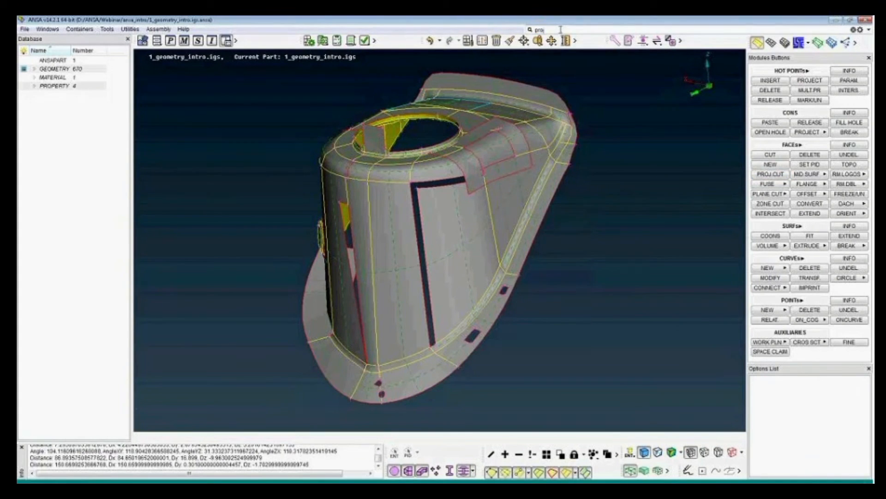
key(BackSpace)
key(BackSpace)
key(BackSpace)
key(BackSpace)
text(0)
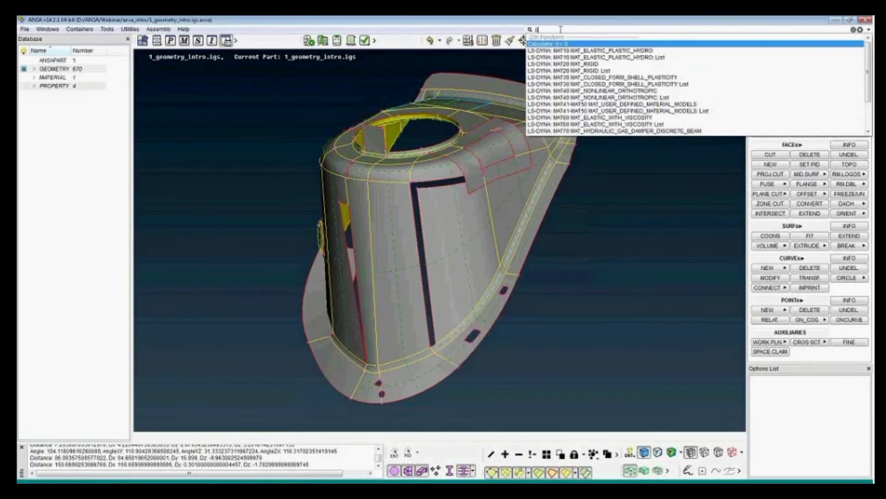
text(.6*5.4)
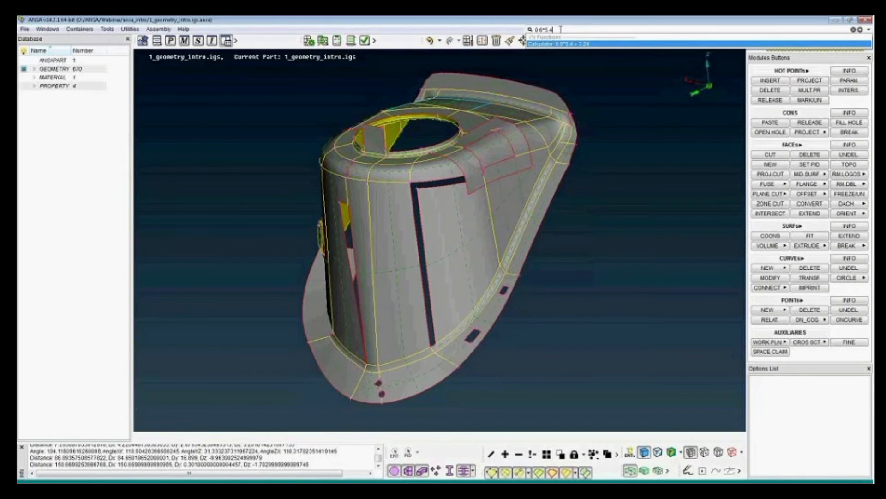
key(Return)
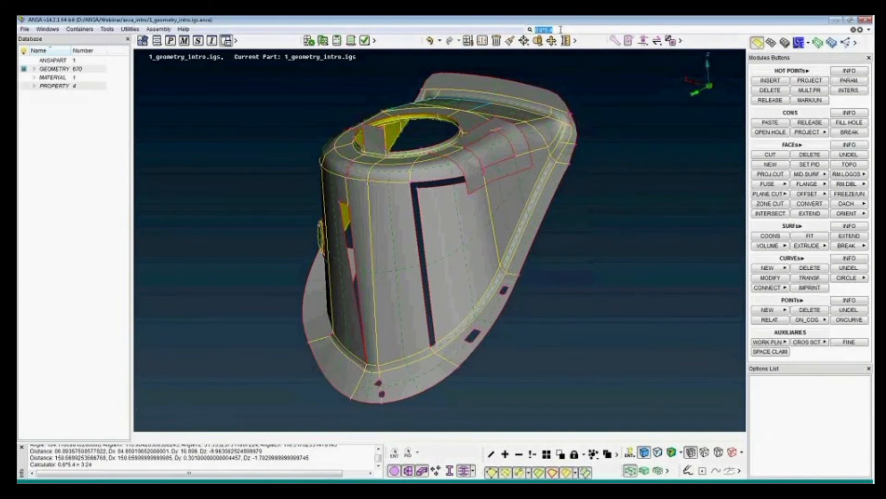